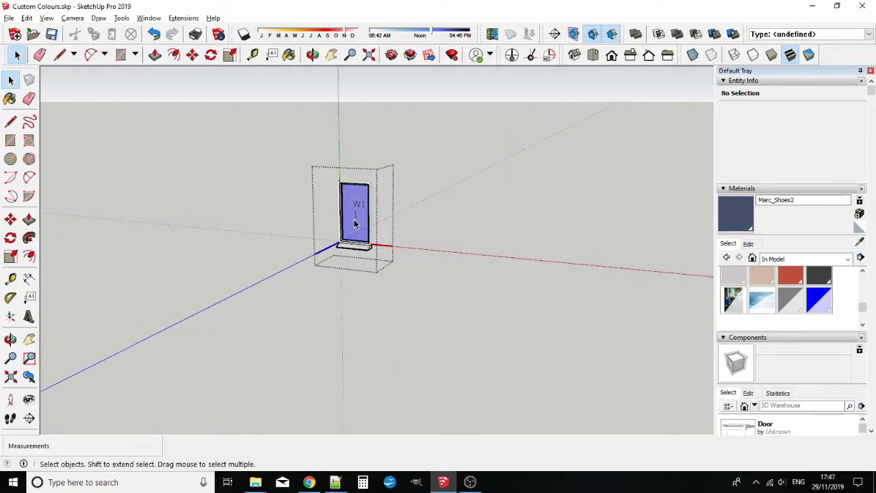
Step: Open the window's glass pane for editing and paint its outer face with the Sky reflection material
click(355, 203)
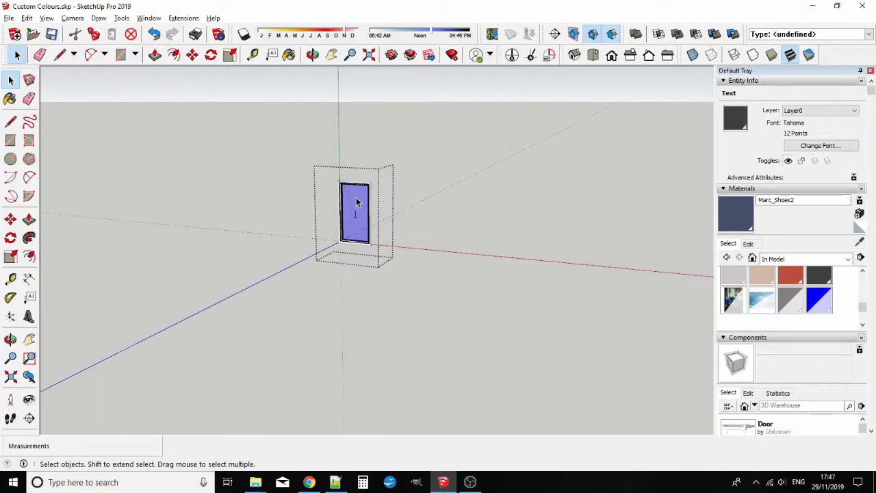
key(ctrl+a)
scroll(356, 202, up, 6)
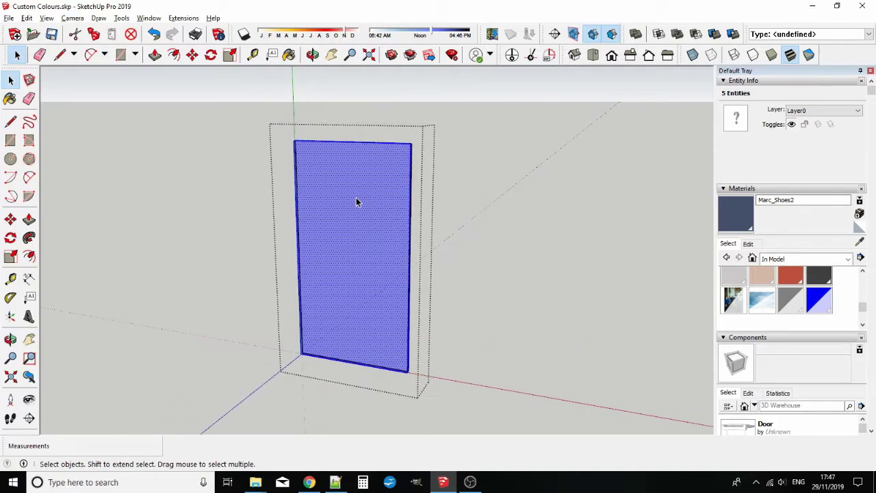
click(356, 202)
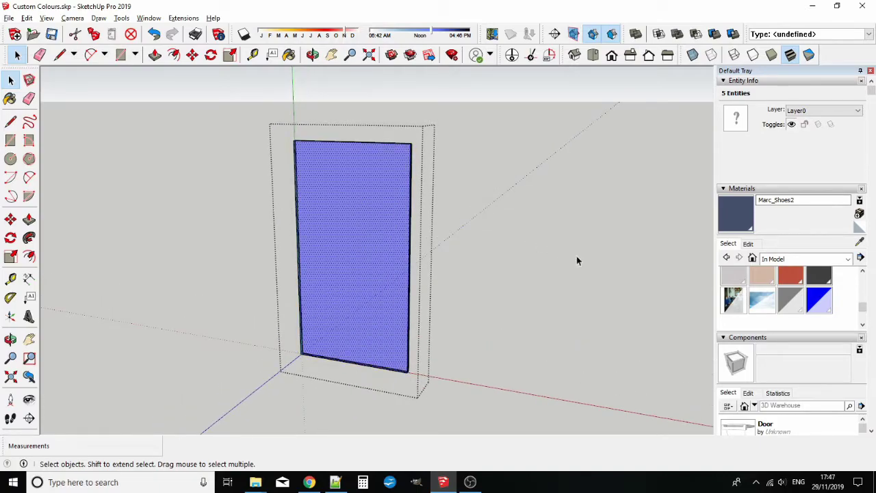
click(758, 306)
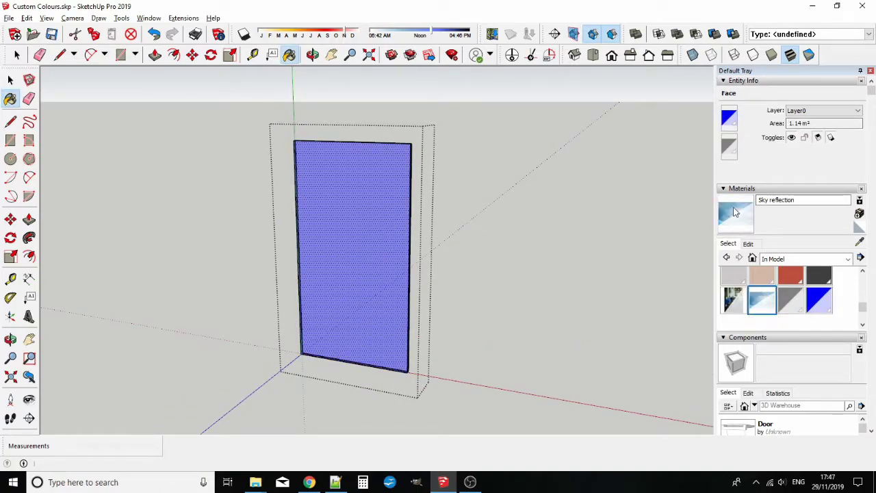
click(388, 236)
Step: Paint the inner face of the window's glass pane with the Room reflection material and close the glass for editing
mouse_move(471, 334)
middle_down()
mouse_move(399, 363)
mouse_move(269, 362)
mouse_move(674, 325)
middle_up()
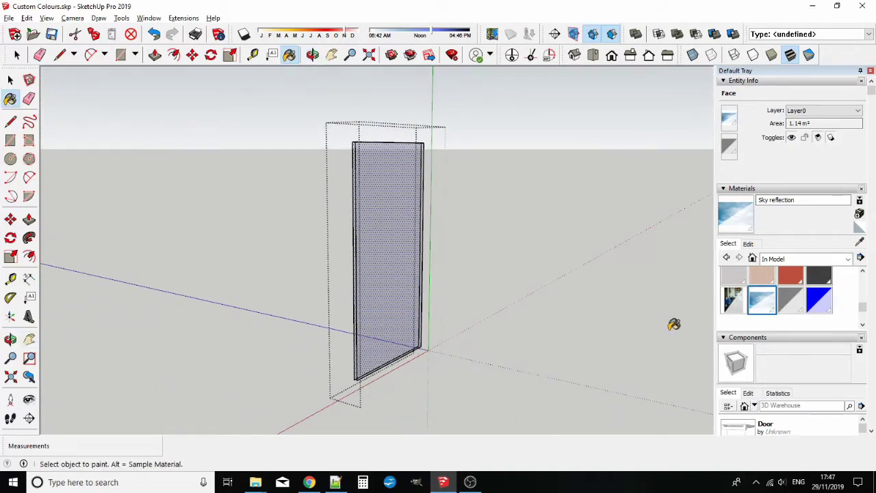
click(733, 301)
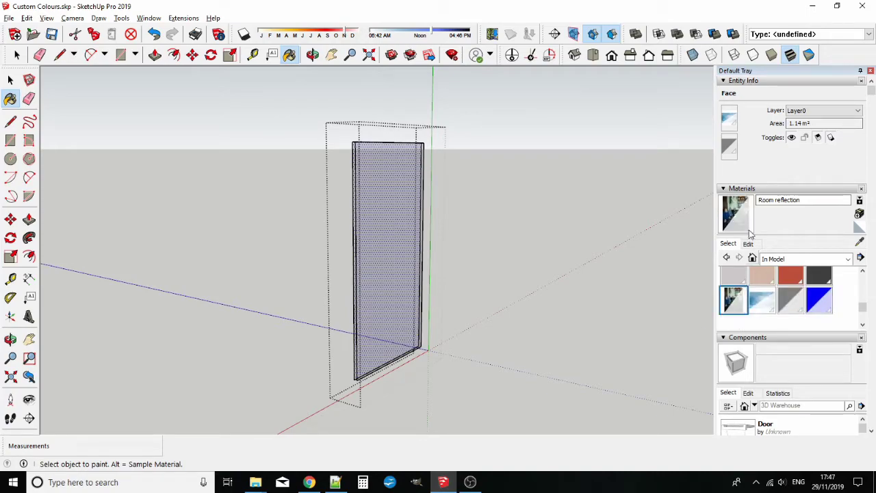
click(367, 206)
scroll(362, 151, up, 3)
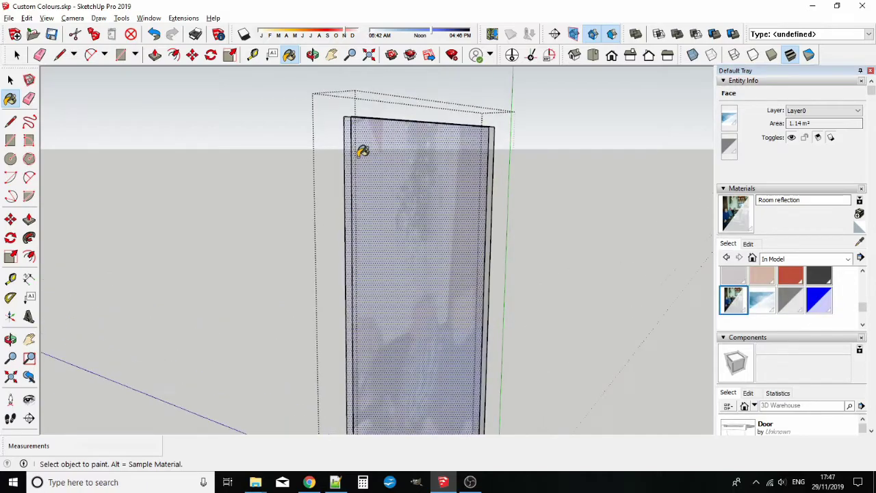
click(349, 147)
scroll(354, 143, down, 7)
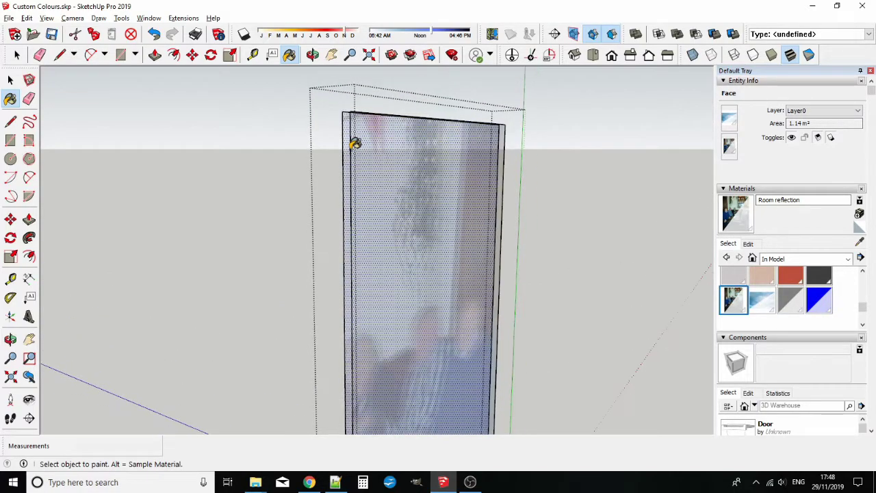
middle_drag(361, 255, 499, 247)
click(10, 80)
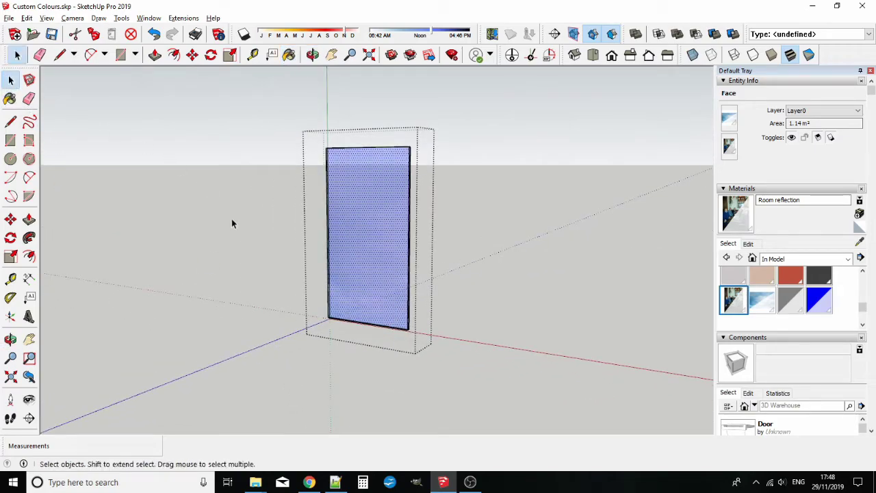
click(245, 239)
click(245, 238)
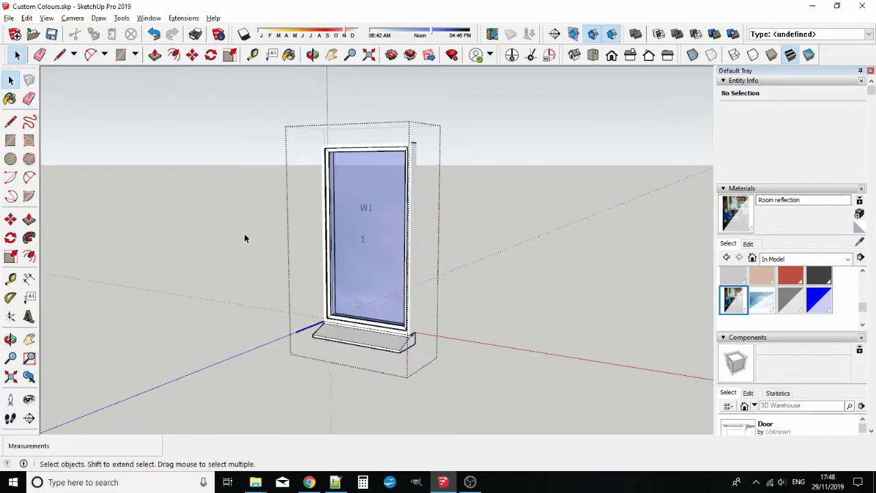
Step: Paint the window sill with Concrete Aggregate Smoke and close the window component
scroll(751, 299, up, 2)
click(733, 280)
click(383, 340)
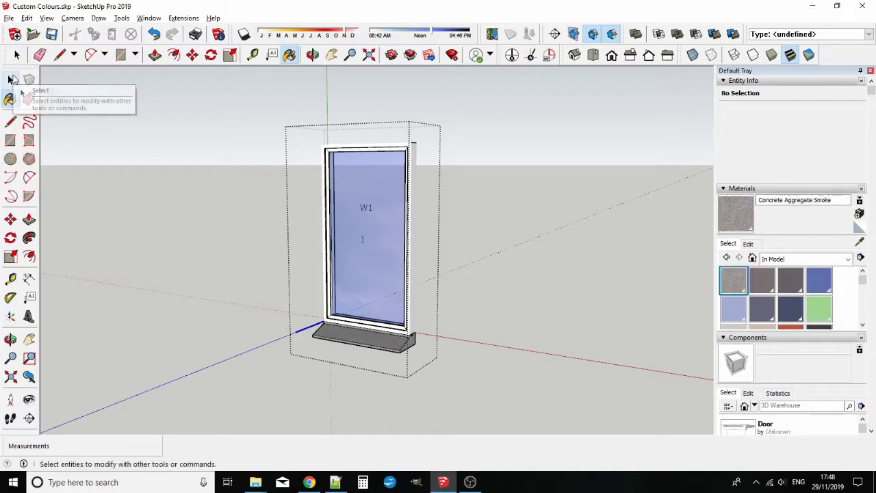
click(10, 80)
click(185, 188)
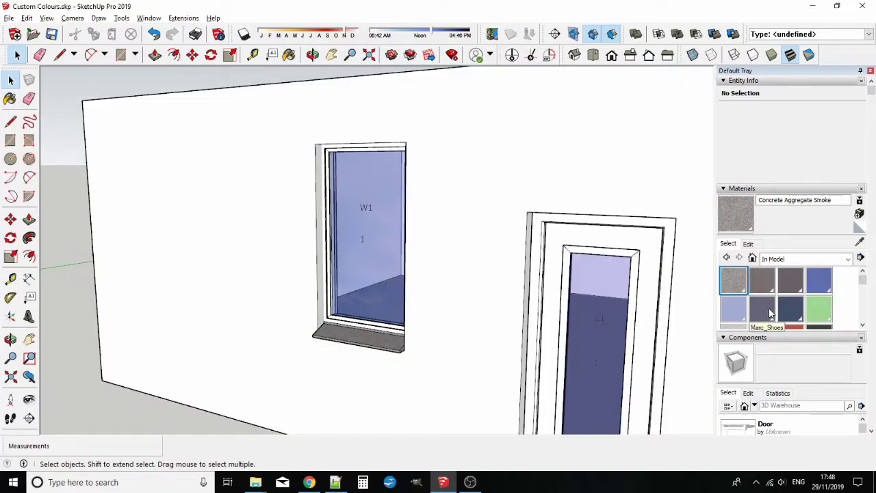
Step: Paint the window's frame with the in-model Marc_Shoes2 colour
click(791, 310)
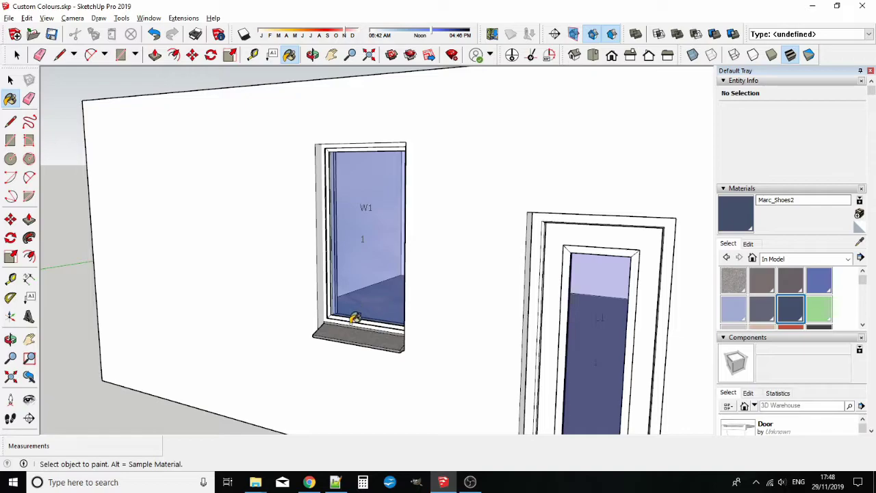
click(354, 318)
scroll(411, 338, down, 3)
mouse_move(313, 349)
middle_down()
mouse_move(313, 297)
mouse_move(288, 272)
middle_up()
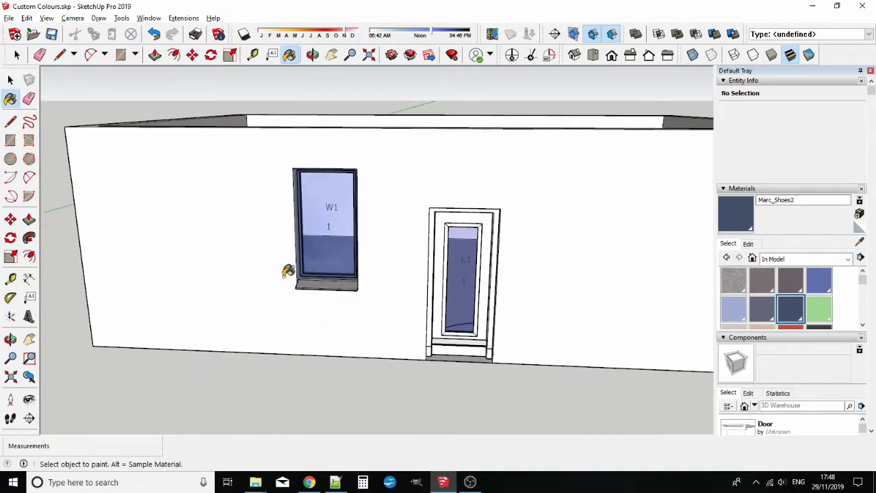
click(11, 80)
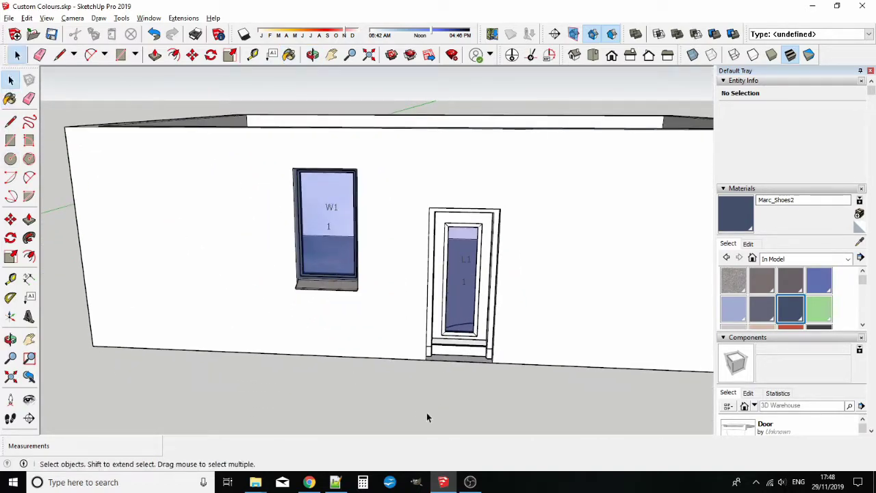
Step: Examine the painted window and its glass reflections from outside and from inside the building
scroll(435, 405, down, 1)
middle_drag(435, 406, 454, 354)
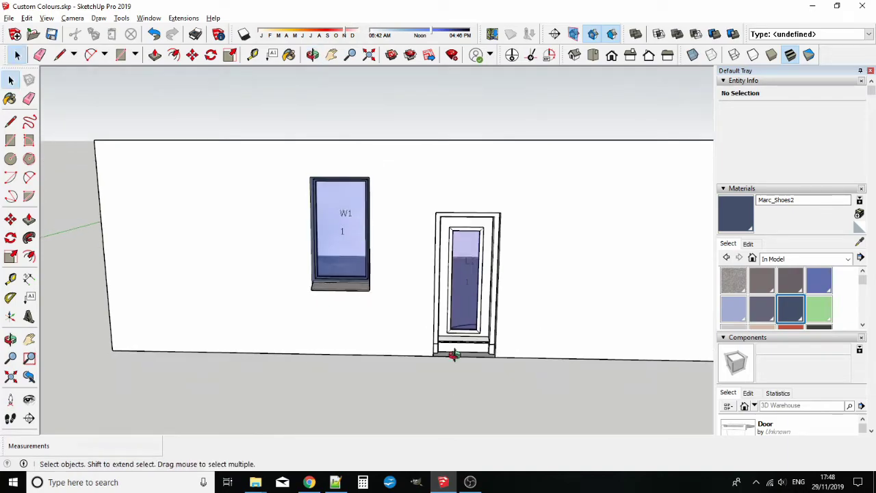
scroll(243, 334, up, 5)
scroll(243, 334, down, 5)
middle_drag(205, 377, 313, 364)
scroll(325, 154, up, 3)
shift+middle_drag(325, 155, 228, 238)
scroll(313, 217, up, 1)
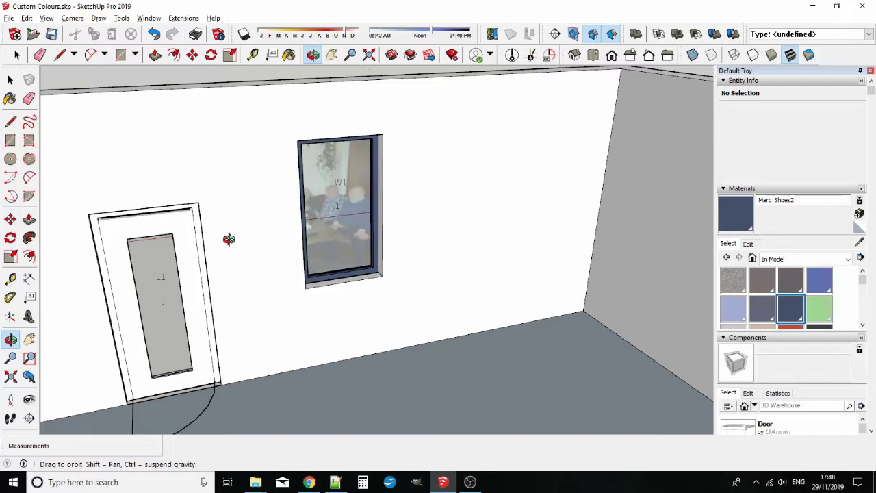
drag(229, 238, 445, 304)
Step: Open the door's glass pane for editing and paint its outer face with the Sky reflection material
key(space)
double_click(449, 274)
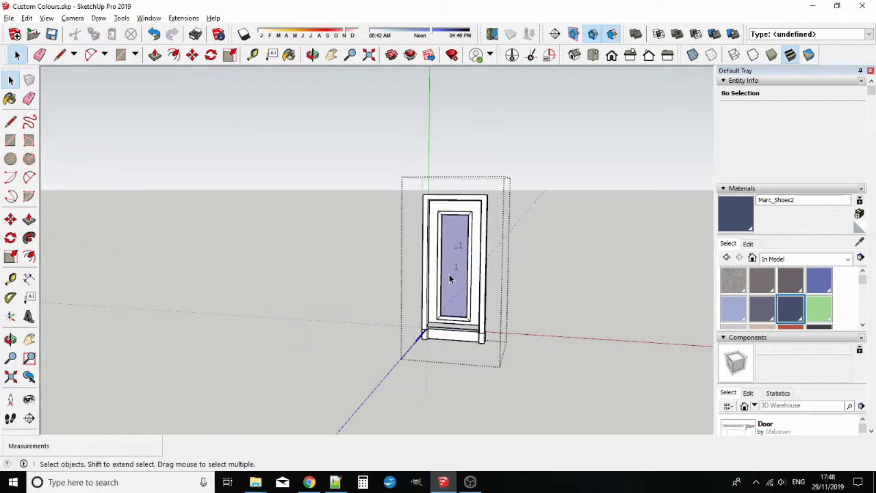
double_click(449, 277)
click(451, 248)
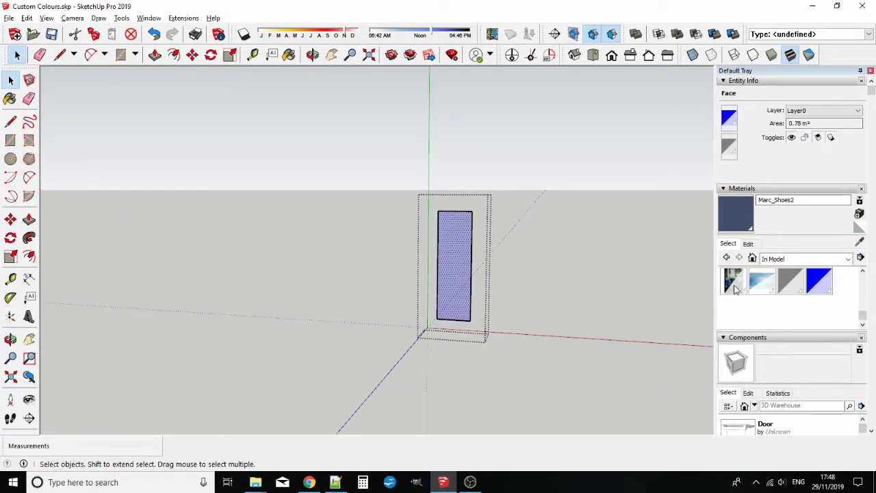
key(b)
click(463, 236)
Step: Paint the inner face of the door's glass pane with the Room reflection material and close the glass for editing
mouse_move(538, 256)
middle_down()
mouse_move(233, 334)
mouse_move(102, 294)
middle_up()
scroll(315, 264, up, 6)
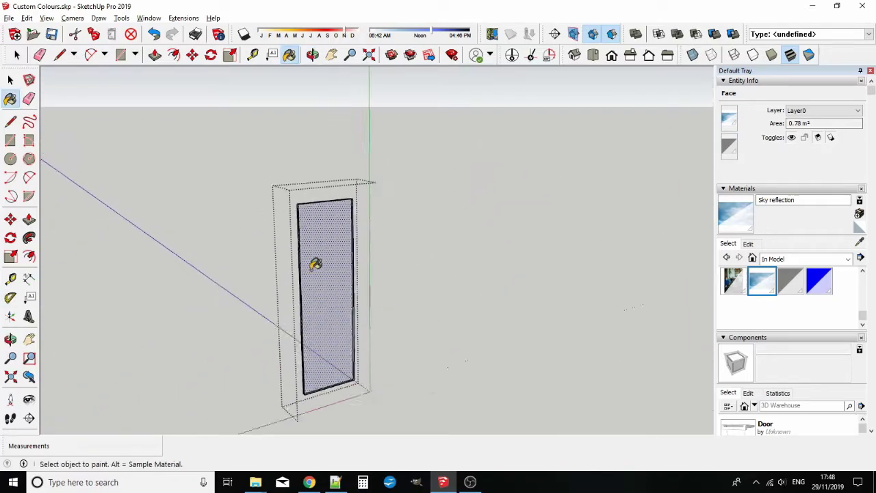
click(737, 281)
scroll(333, 138, up, 3)
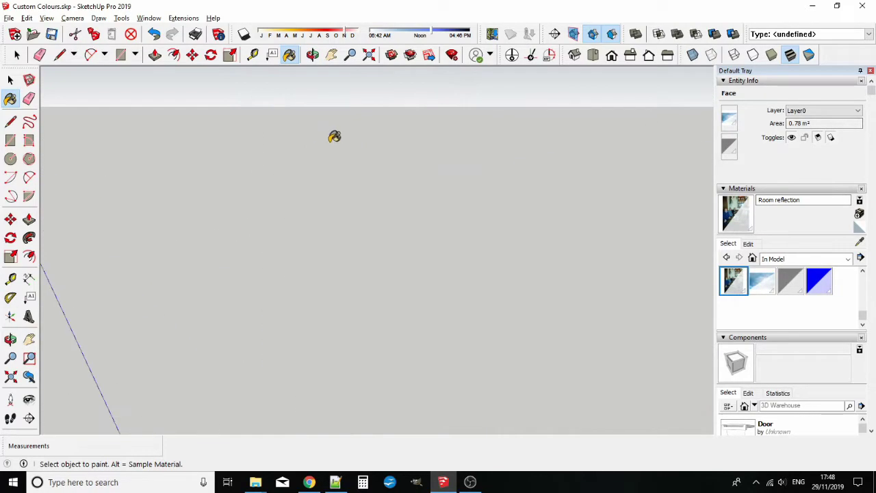
scroll(370, 150, down, 3)
click(374, 152)
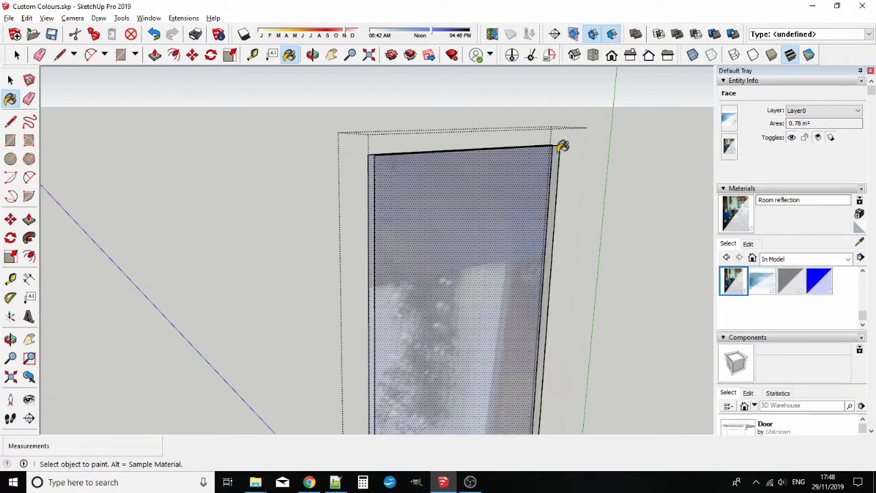
scroll(473, 199, down, 7)
middle_drag(410, 301, 630, 301)
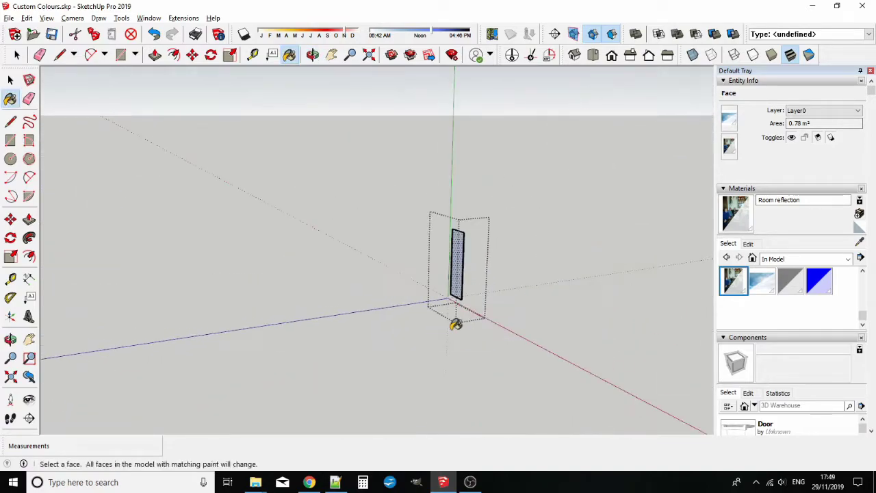
middle_drag(459, 325, 616, 304)
scroll(551, 239, up, 5)
click(10, 80)
click(341, 260)
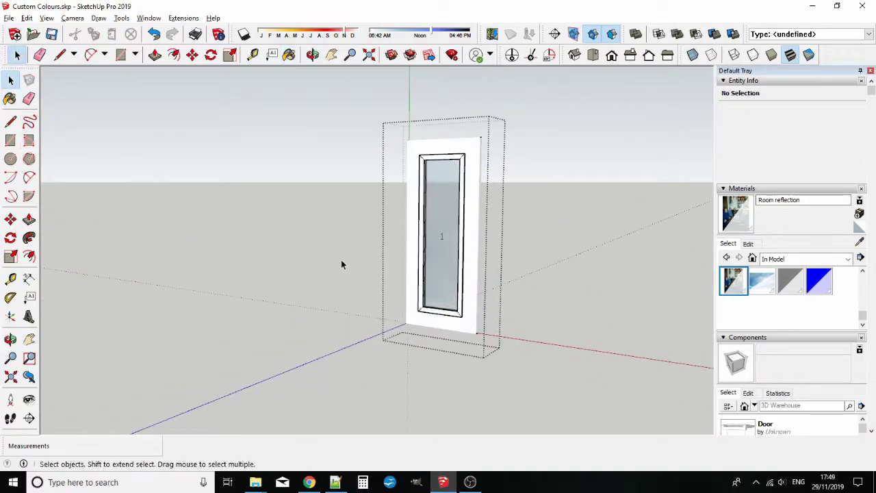
click(336, 302)
Step: Paint the sloping bar at the foot of the door leaf with Formica Beige from Synthetic Surfaces, and close the leaf
scroll(424, 330, up, 3)
scroll(768, 303, down, 2)
scroll(794, 287, up, 2)
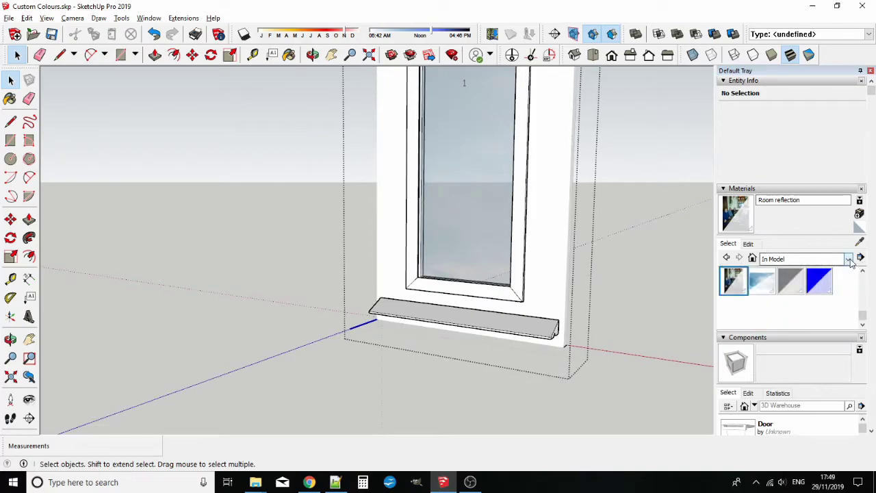
click(847, 259)
click(802, 394)
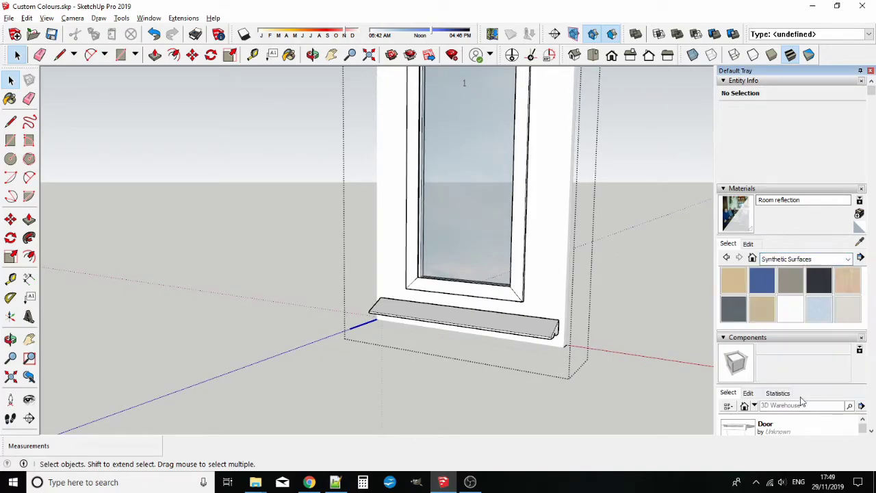
click(734, 280)
click(528, 318)
click(10, 80)
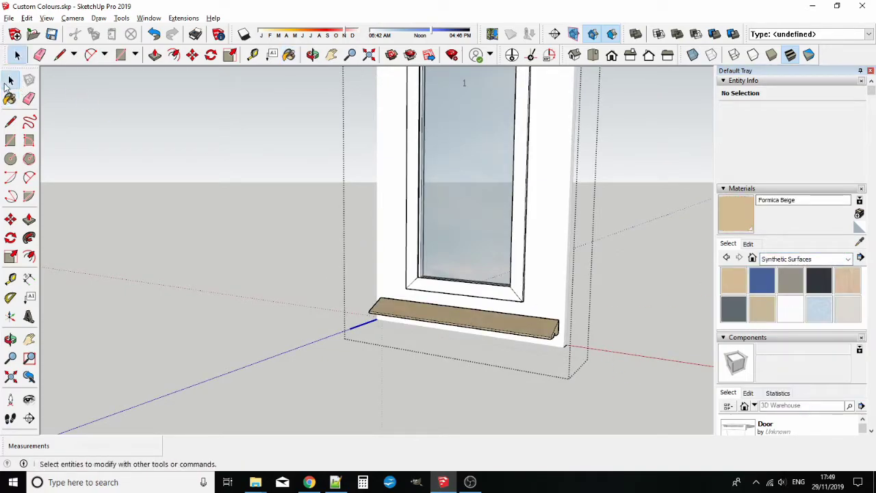
click(212, 242)
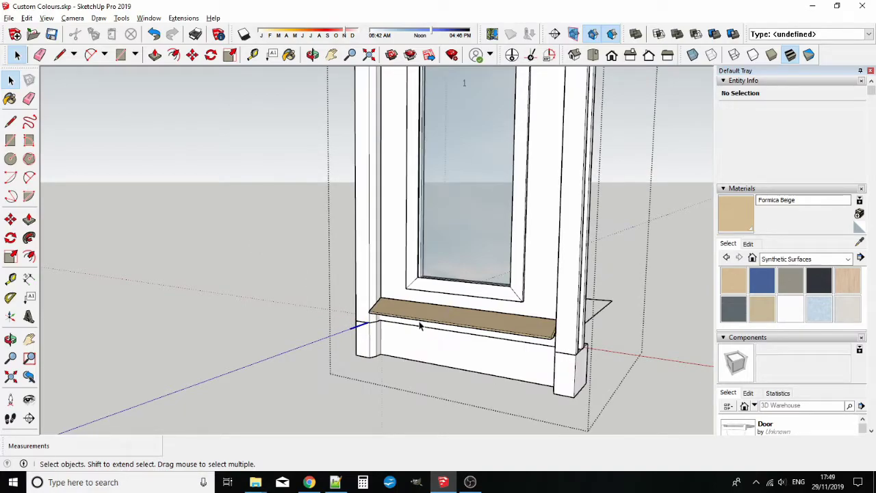
Step: Paint the Weather_bar group below the door leaf's sloping bar with Formica Beige
scroll(428, 330, up, 3)
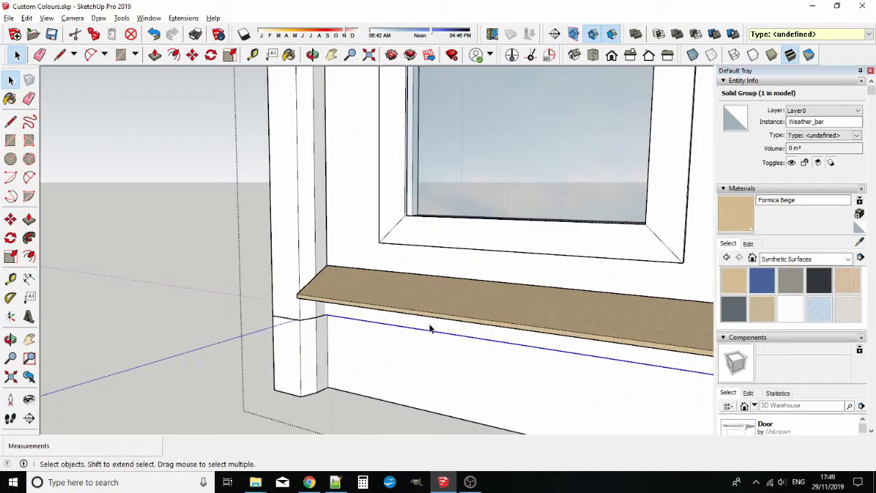
click(742, 279)
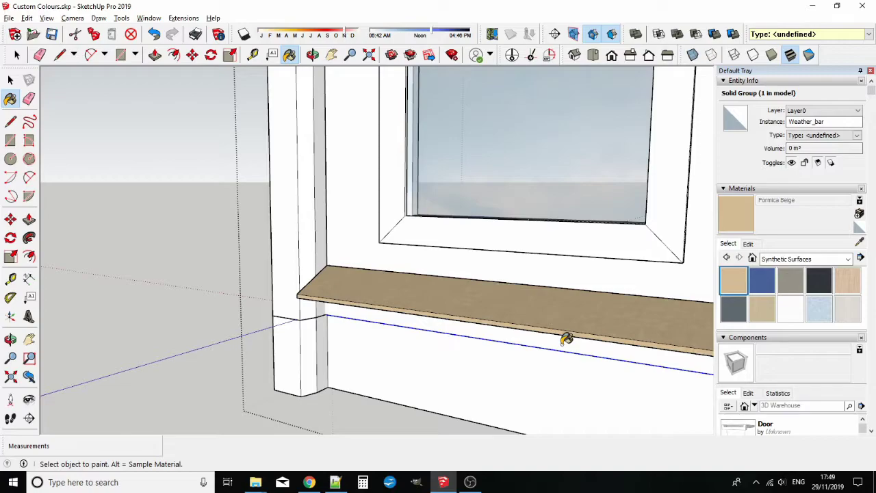
click(566, 338)
scroll(482, 296, down, 5)
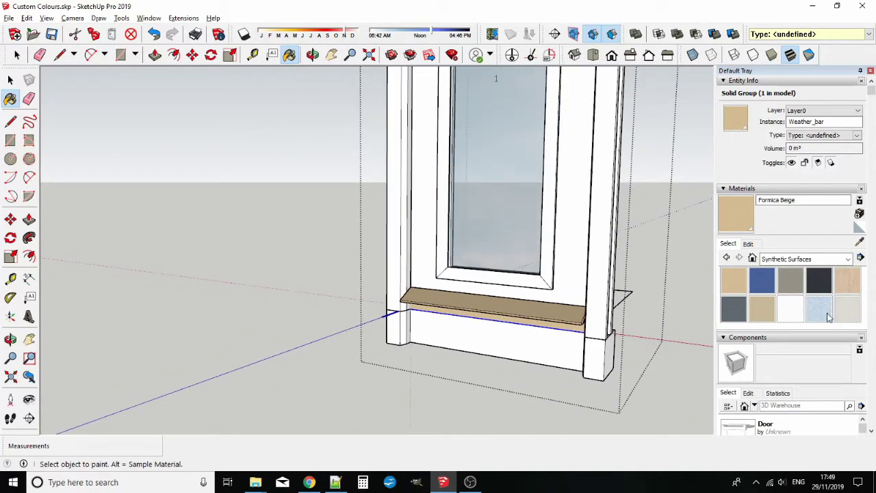
Step: Paint the door's threshold and the base blocks of its frame with the in-model Concrete Aggregate Smoke material
click(752, 258)
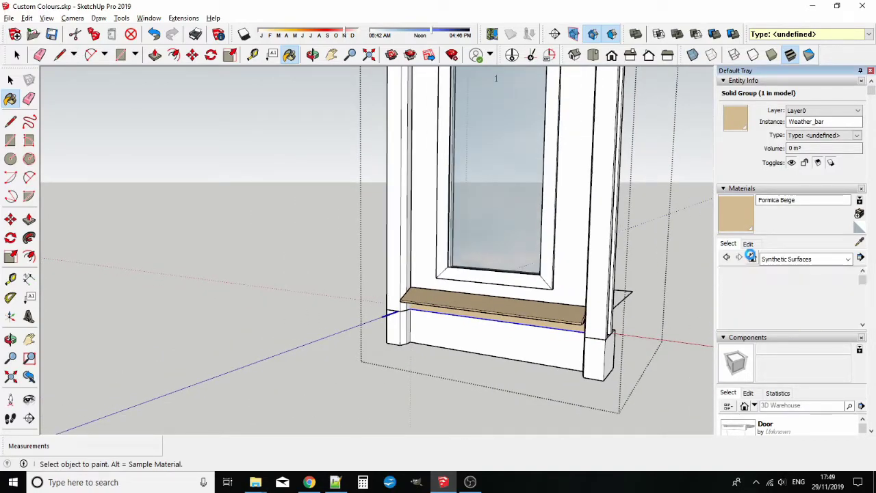
click(735, 293)
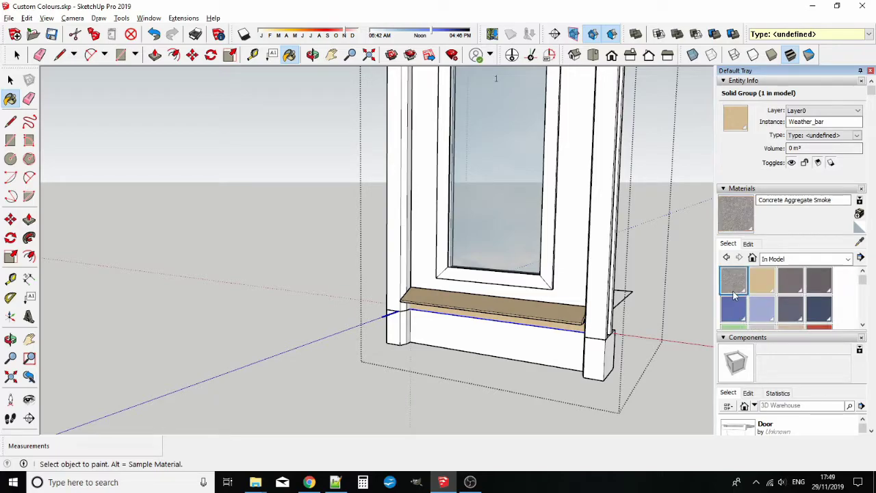
click(526, 339)
scroll(479, 294, down, 5)
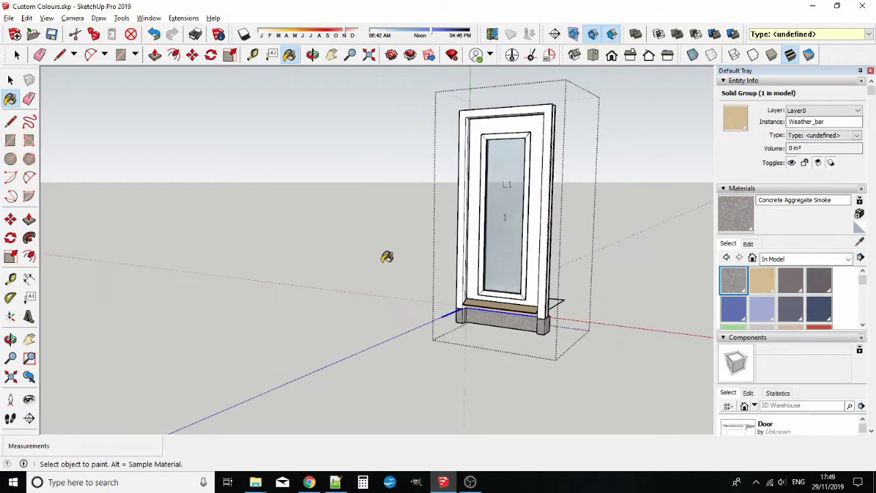
key(space)
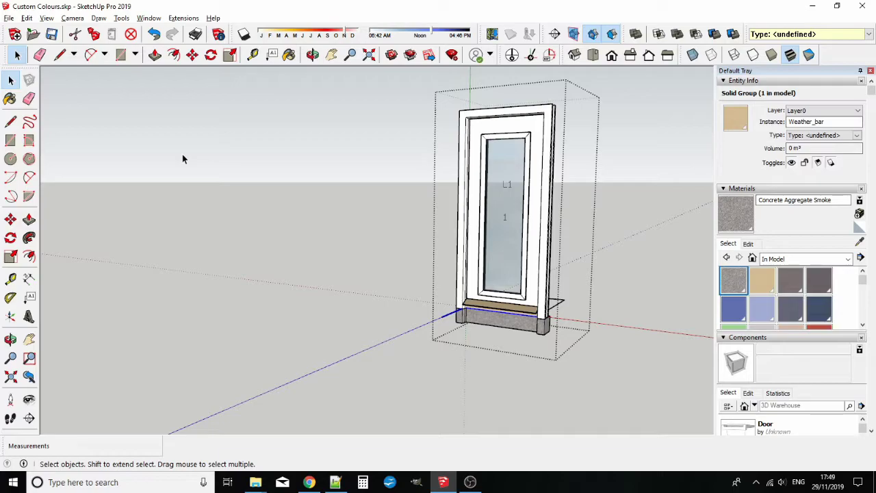
Step: Close the door group for editing and paint the door's remaining unpainted parts with the in-model Marc_Shoes2 material
click(182, 154)
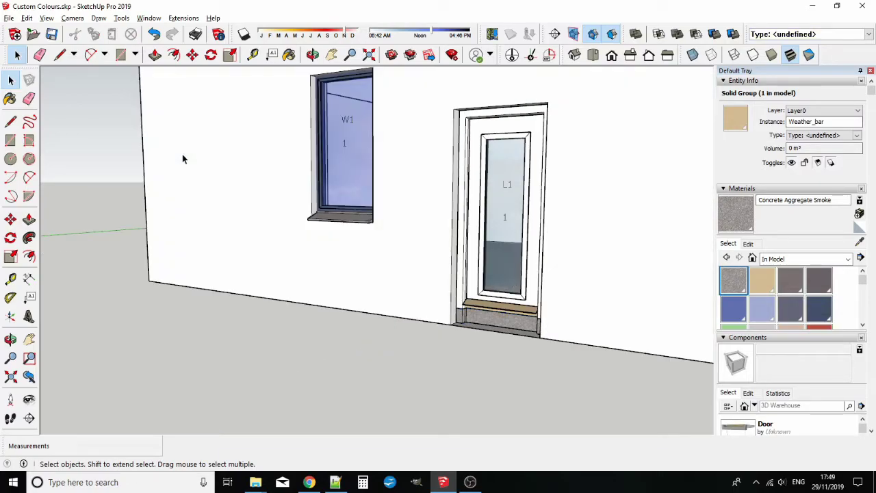
click(819, 309)
click(532, 268)
scroll(425, 286, down, 4)
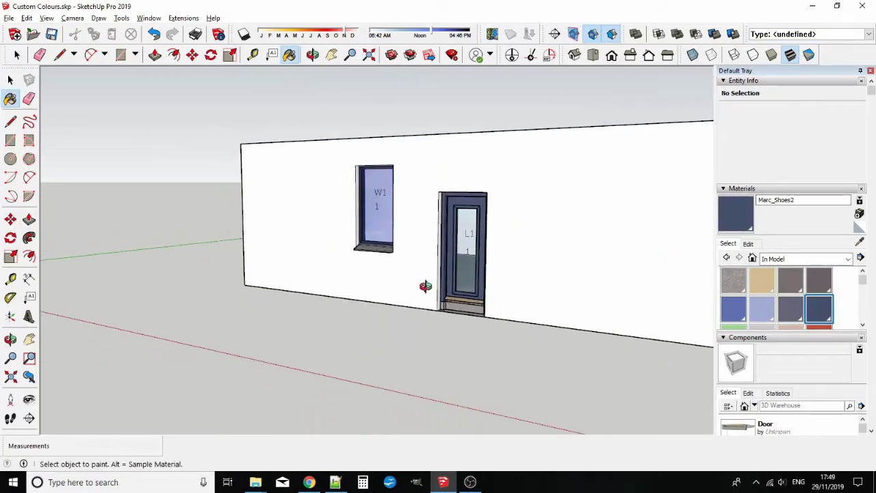
mouse_move(425, 287)
middle_down()
mouse_move(552, 267)
mouse_move(507, 285)
mouse_move(519, 283)
mouse_move(497, 317)
mouse_move(483, 315)
mouse_move(483, 303)
mouse_move(413, 313)
mouse_move(336, 280)
mouse_move(318, 234)
mouse_move(229, 278)
middle_up()
scroll(300, 247, up, 6)
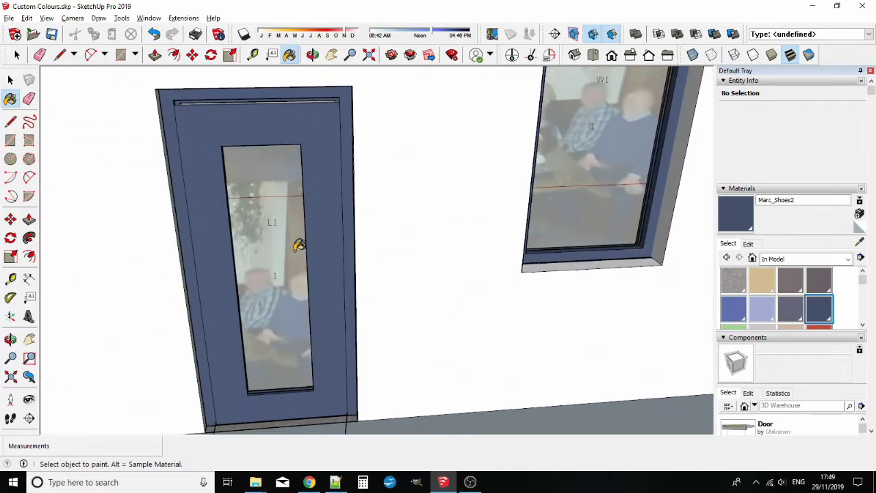
scroll(298, 245, down, 3)
middle_drag(297, 245, 336, 199)
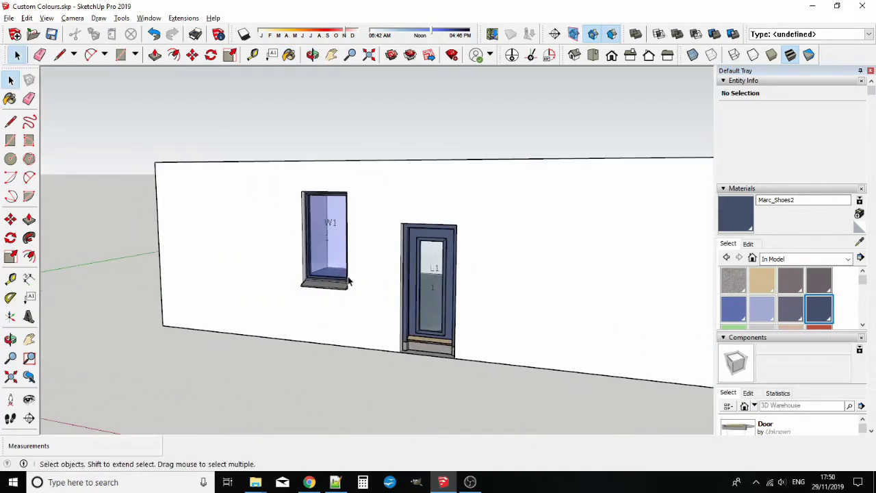
Step: Set the W1 window's overall opening width to 1 and its overall opening height to 1.35
middle_drag(349, 281, 416, 272)
scroll(416, 271, up, 1)
right_click(365, 272)
click(436, 382)
click(389, 251)
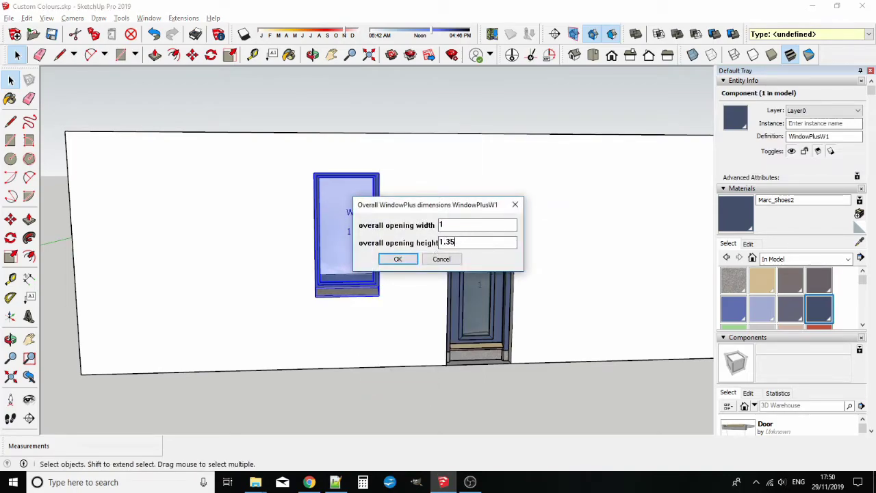
key(Return)
key(Return)
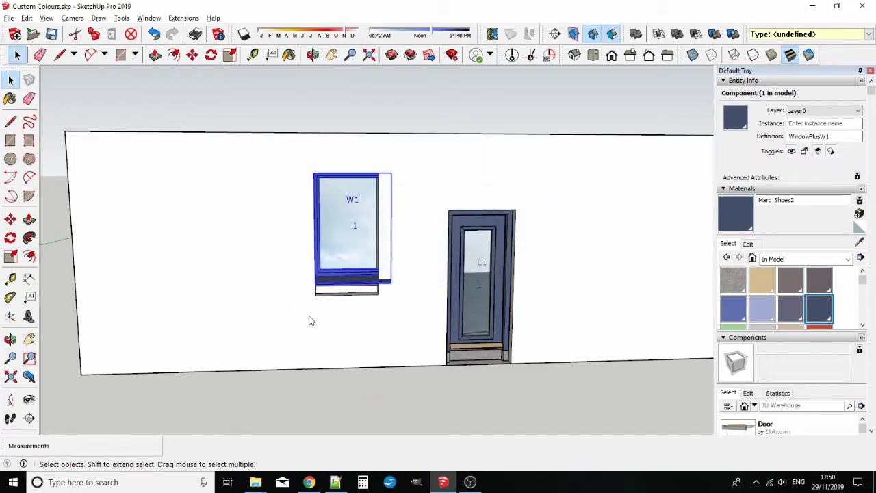
Step: Push/Pull the reveal faces of the window's wall opening, outside and inside, so the opening fits the resized window
middle_drag(309, 320, 411, 315)
key(p)
click(452, 318)
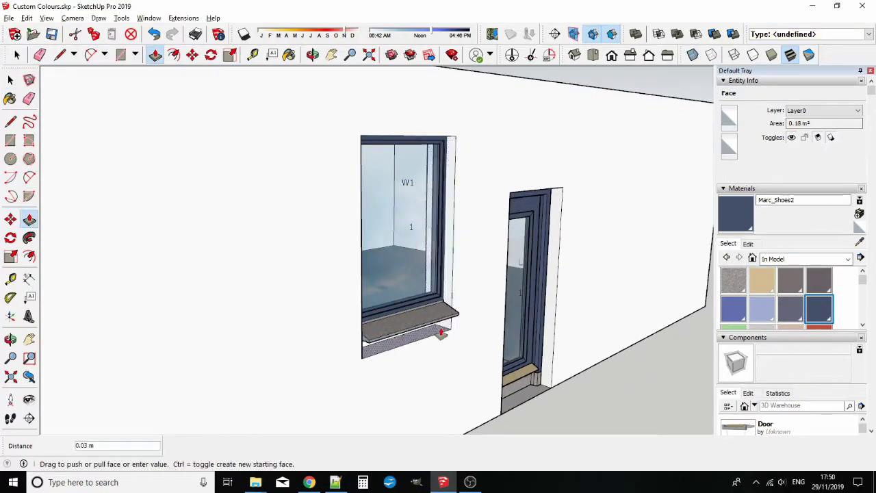
click(387, 336)
middle_drag(368, 346, 645, 309)
scroll(646, 296, up, 5)
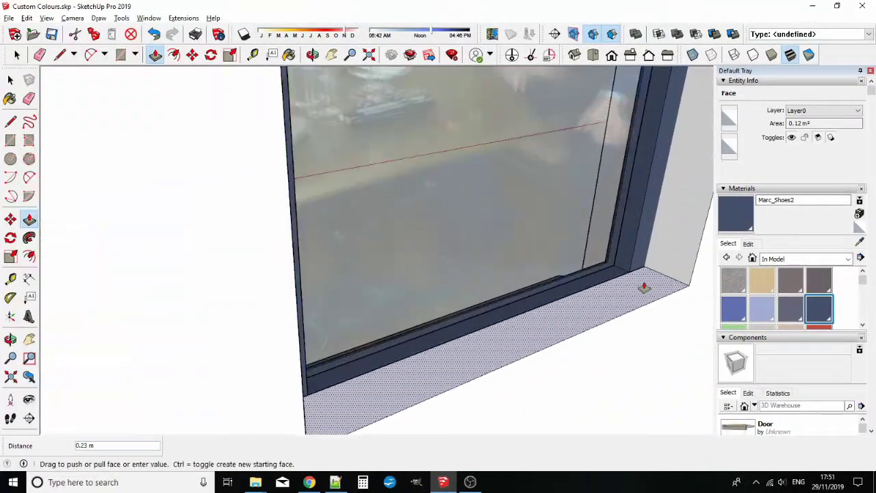
click(611, 299)
scroll(515, 264, down, 5)
middle_drag(514, 264, 626, 284)
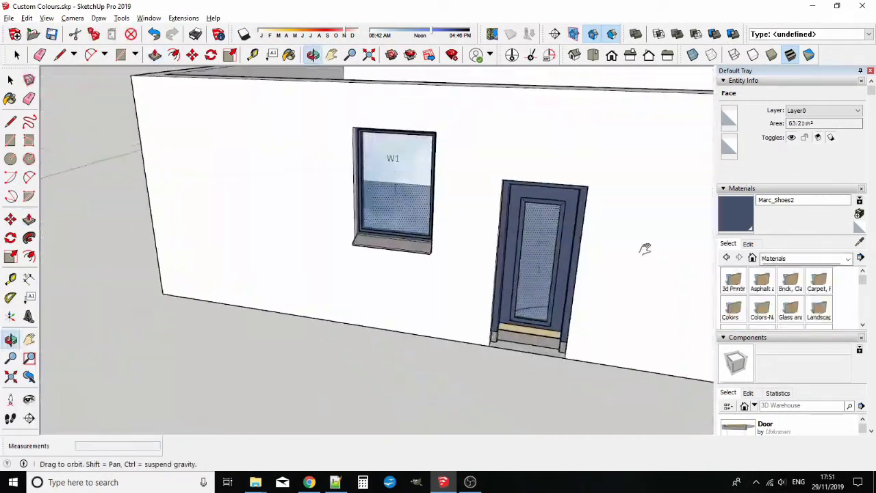
Step: Edit the door's basic information to make its overall opening wider and apply the change to the component
click(10, 80)
click(459, 305)
middle_drag(458, 305, 496, 271)
right_click(496, 271)
click(561, 372)
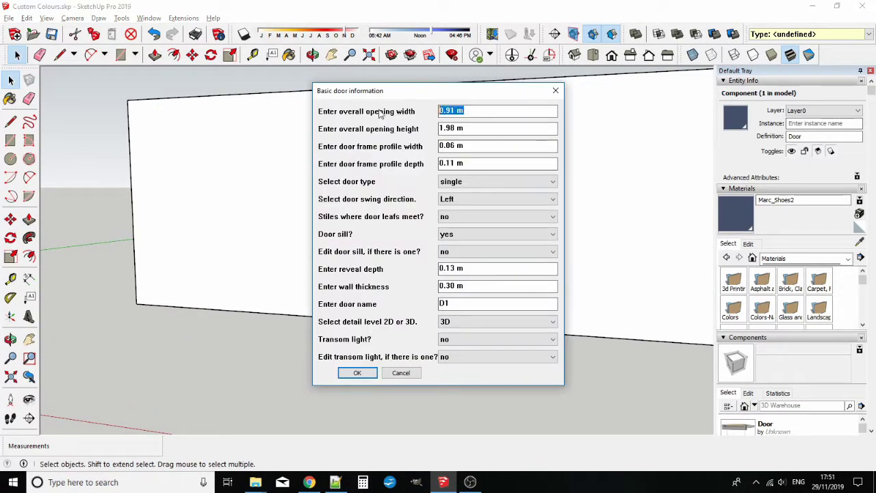
click(340, 377)
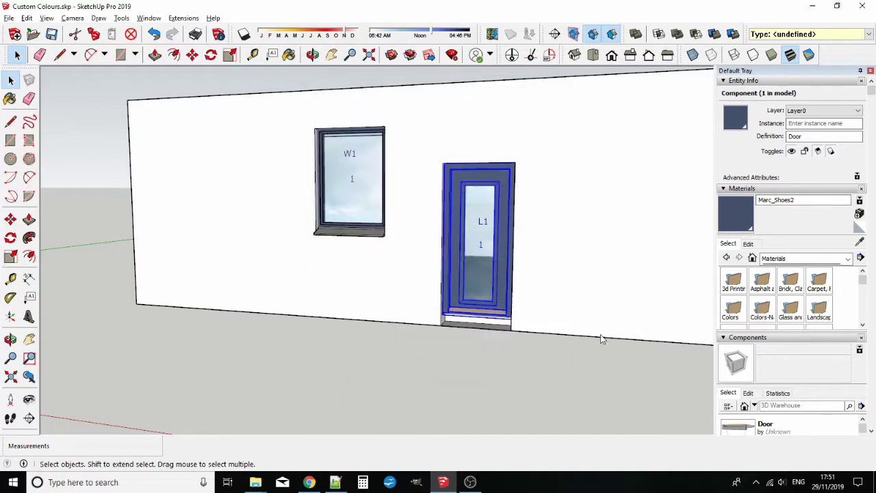
double_click(469, 301)
click(417, 265)
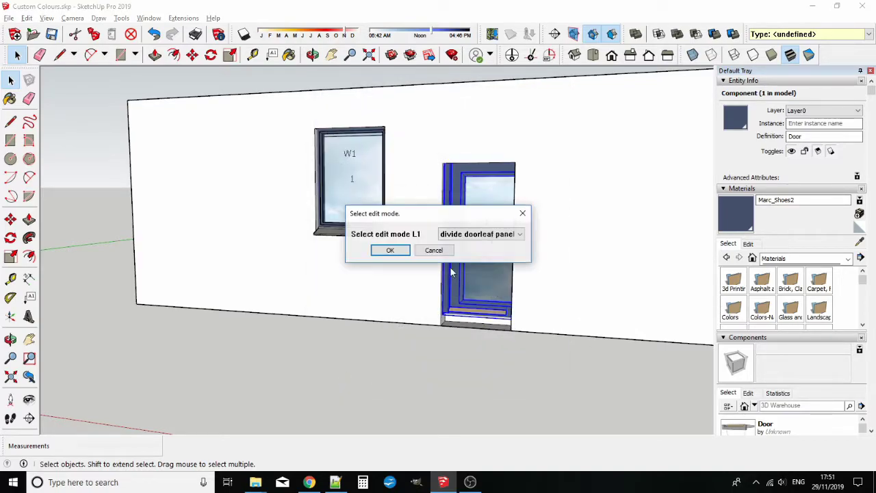
Step: Set door leaf L1's rain deflector to 0.09 m depth and 0.05 m height with Medium weight & angle nosing
click(473, 234)
click(470, 376)
click(392, 251)
key(Return)
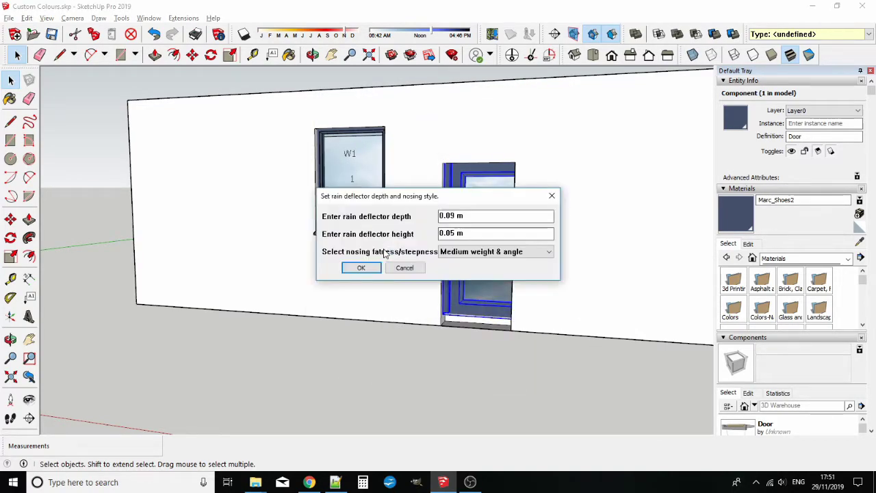
key(Return)
key(Return)
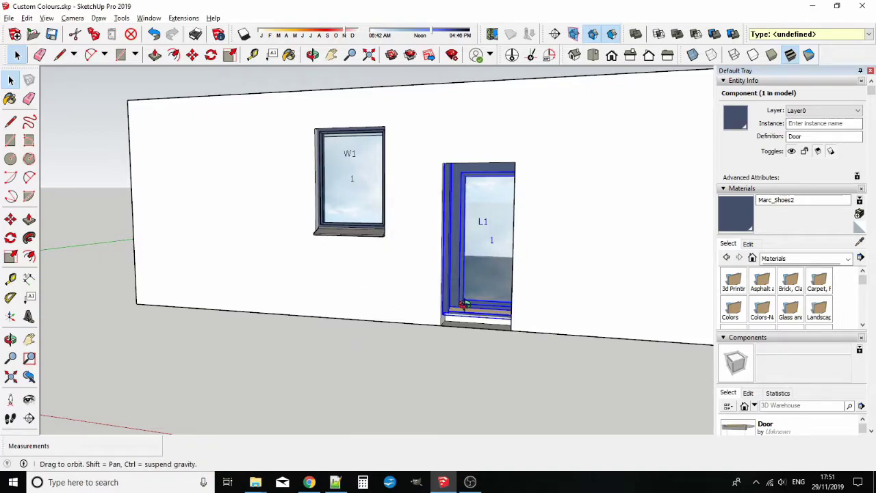
Step: Push/Pull the side reveal of the door's wall opening to the edge of the widened door frame
middle_drag(464, 303, 511, 182)
scroll(510, 182, up, 2)
click(30, 219)
click(532, 391)
scroll(536, 391, up, 6)
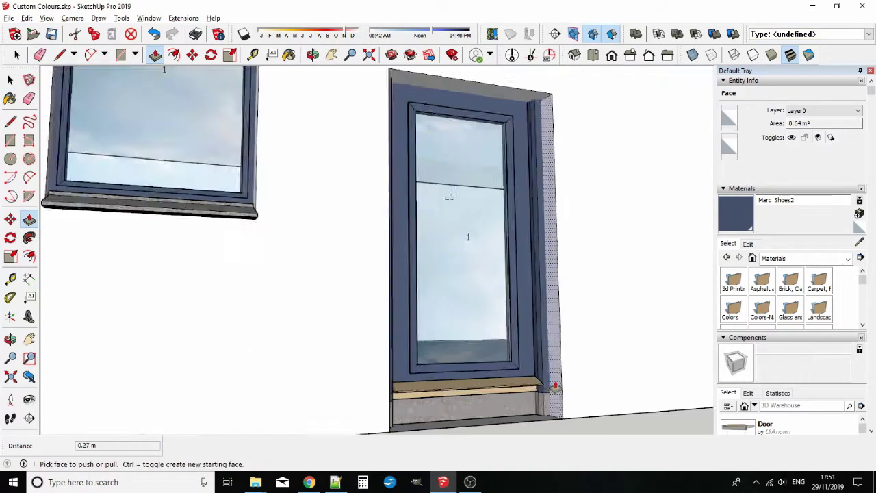
scroll(546, 390, down, 5)
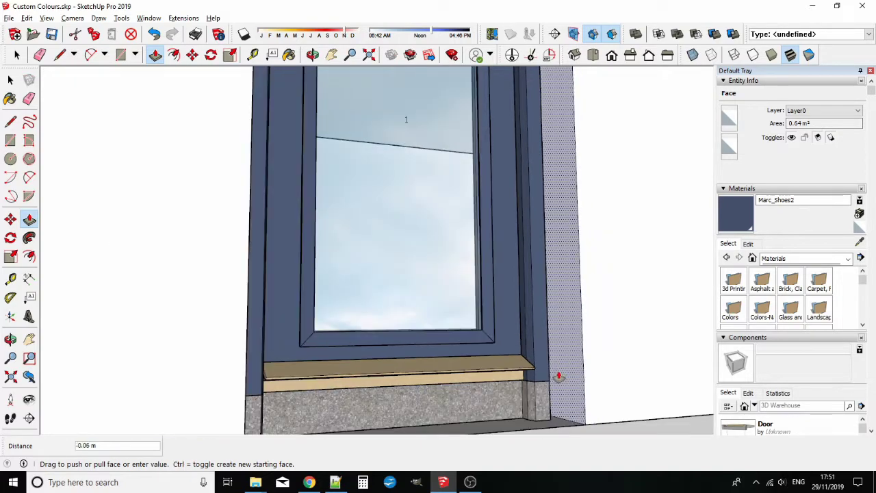
Step: Push/Pull the head face of the door's wall opening to the top of the door frame
scroll(524, 185, up, 6)
click(560, 155)
scroll(568, 162, up, 4)
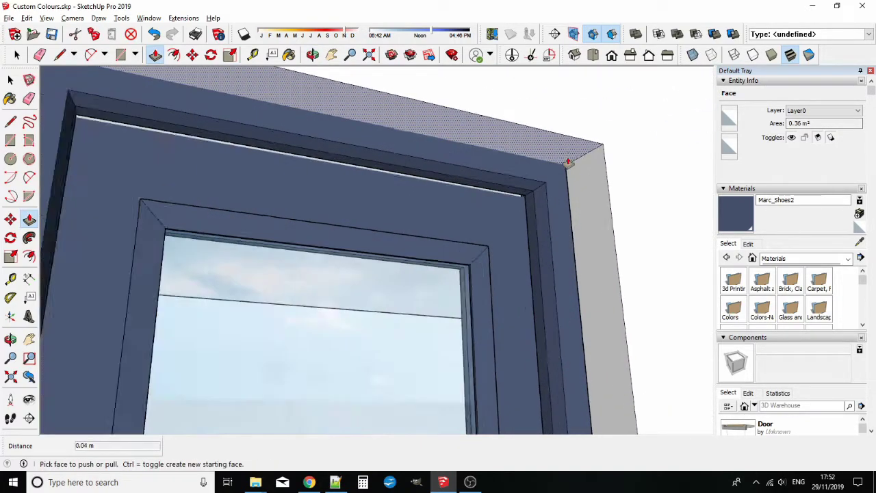
click(559, 166)
scroll(559, 166, down, 5)
middle_drag(559, 166, 434, 218)
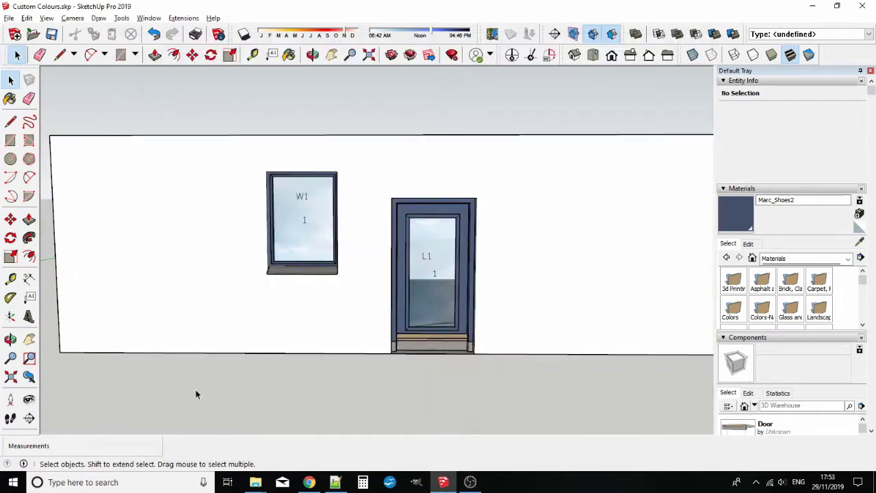
Step: Copy the W1 window out of the wall onto the open ground in front of the building
middle_drag(424, 287, 342, 360)
scroll(343, 360, down, 1)
scroll(761, 356, down, 5)
click(286, 296)
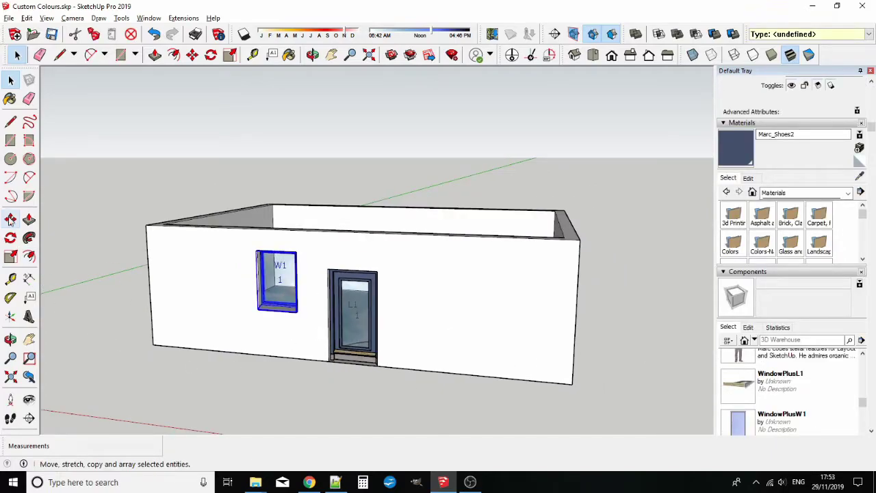
click(10, 219)
click(281, 296)
key(ctrl)
click(195, 386)
click(10, 80)
Step: Copy the door out of the wall onto the ground in front of the building, beside the window copy
click(362, 310)
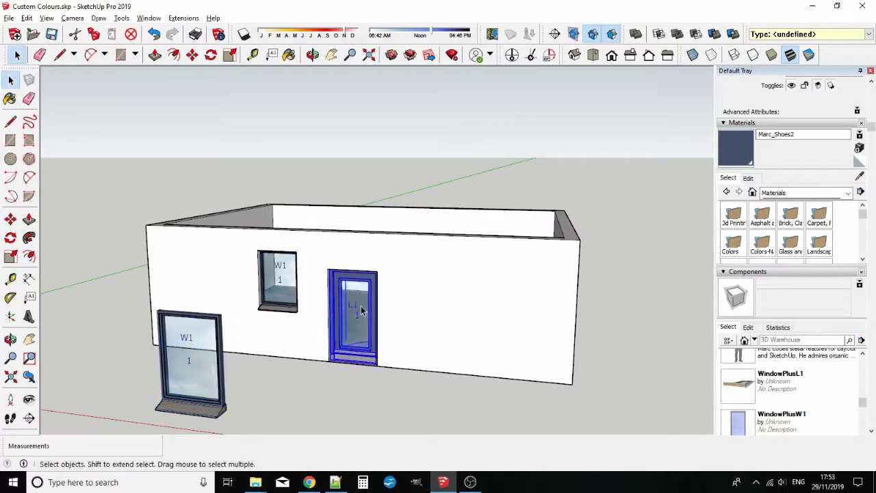
click(11, 219)
click(352, 336)
key(ctrl)
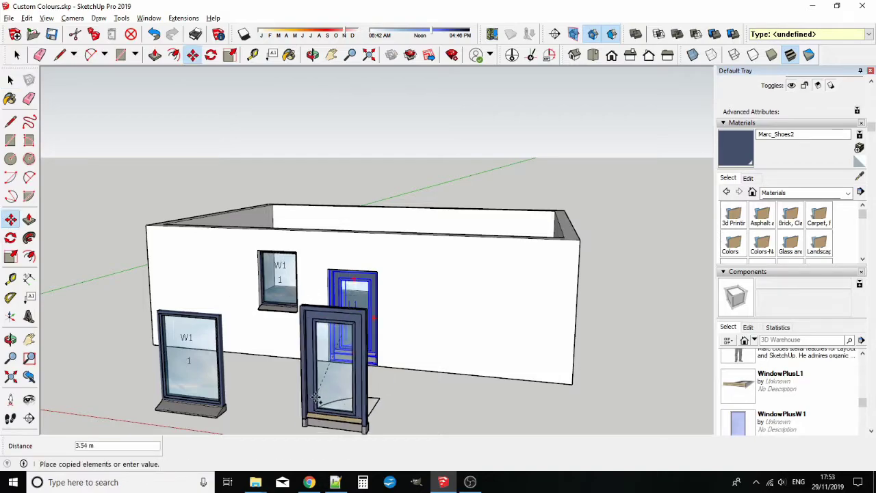
click(326, 388)
middle_drag(327, 389, 383, 308)
click(10, 79)
Step: Draw a short line outward from the upper front corner of the door copy's frame
scroll(312, 198, up, 4)
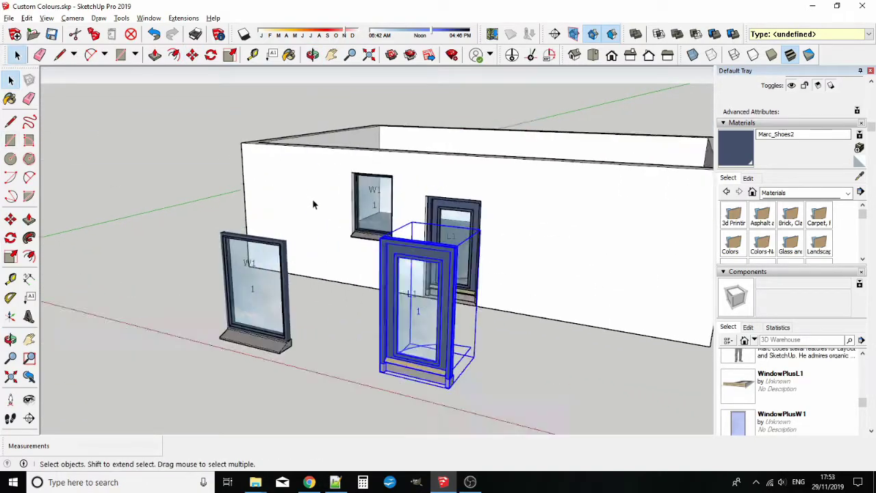
click(11, 120)
scroll(343, 236, down, 3)
scroll(452, 225, up, 4)
click(275, 293)
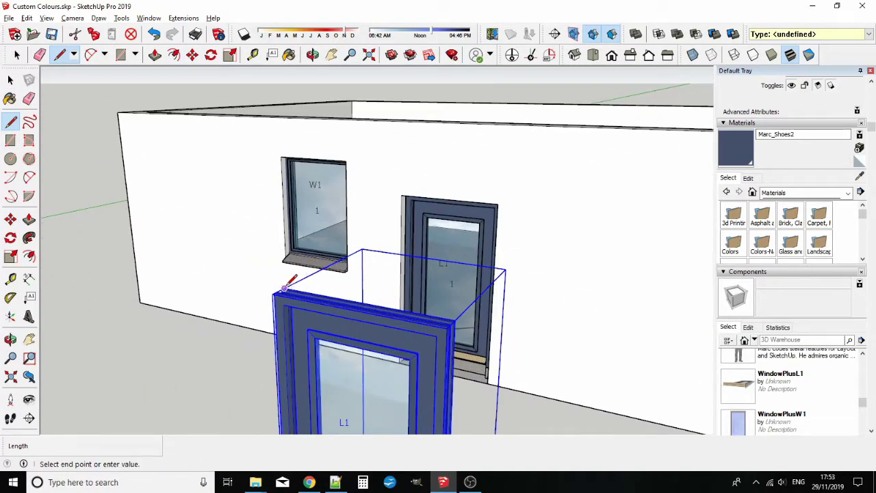
click(230, 314)
scroll(90, 195, down, 5)
click(10, 80)
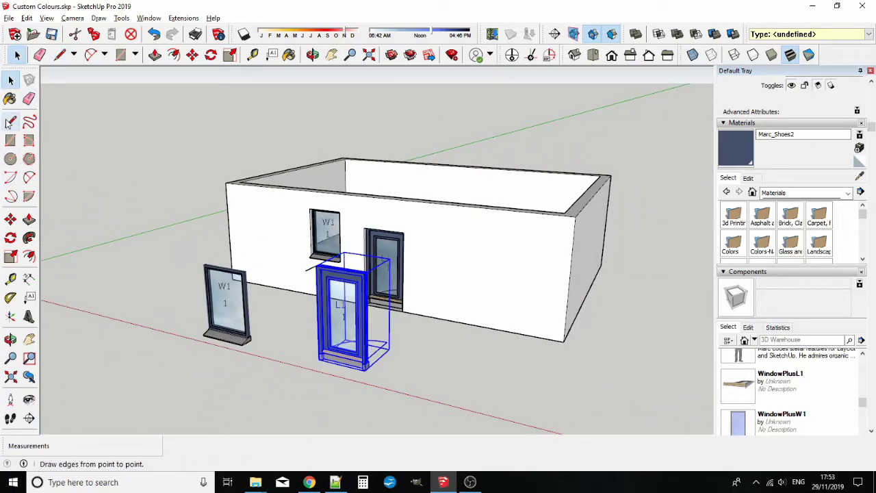
Step: Draw a short line outward from the upper front corner of the window copy's frame
click(11, 122)
click(206, 265)
click(180, 273)
click(11, 80)
Step: Select the door copy together with its corner line and make them a component named door 1
scroll(276, 248, down, 3)
middle_drag(275, 248, 337, 424)
drag(317, 290, 300, 316)
scroll(299, 319, up, 2)
right_click(328, 309)
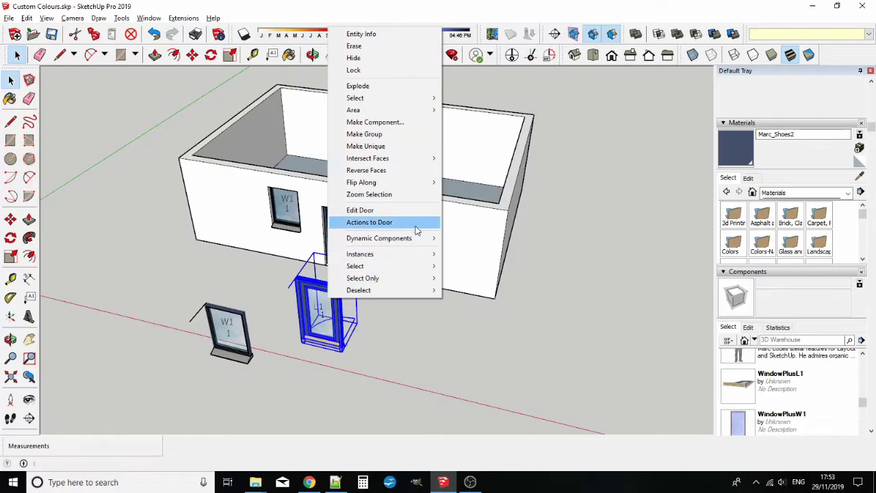
click(375, 122)
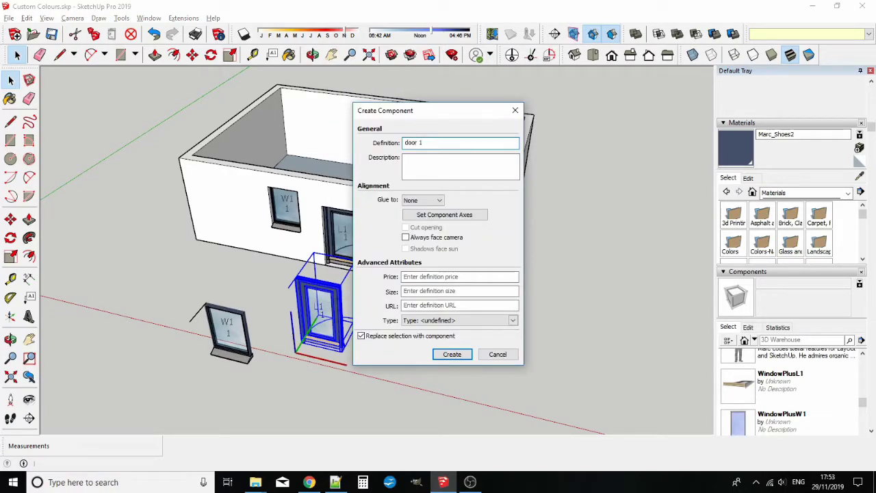
click(452, 354)
Step: Make the window copy and its corner line into a component named Window 1
click(226, 332)
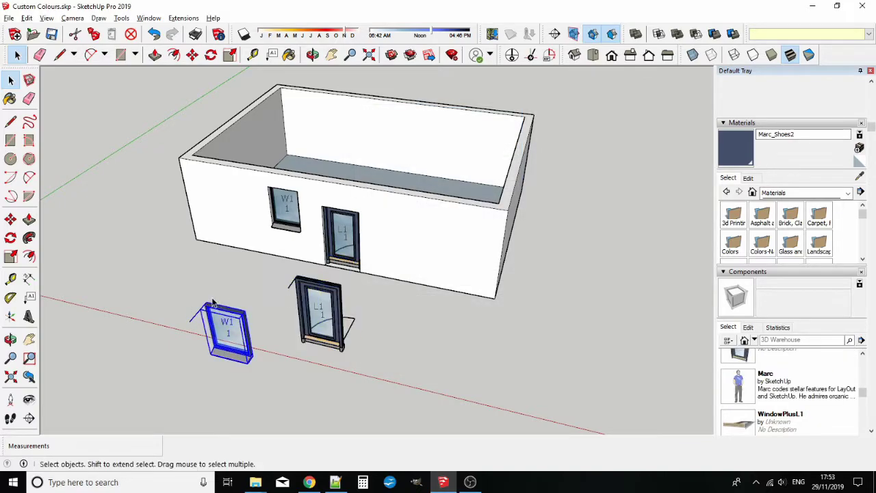
right_click(214, 312)
click(253, 147)
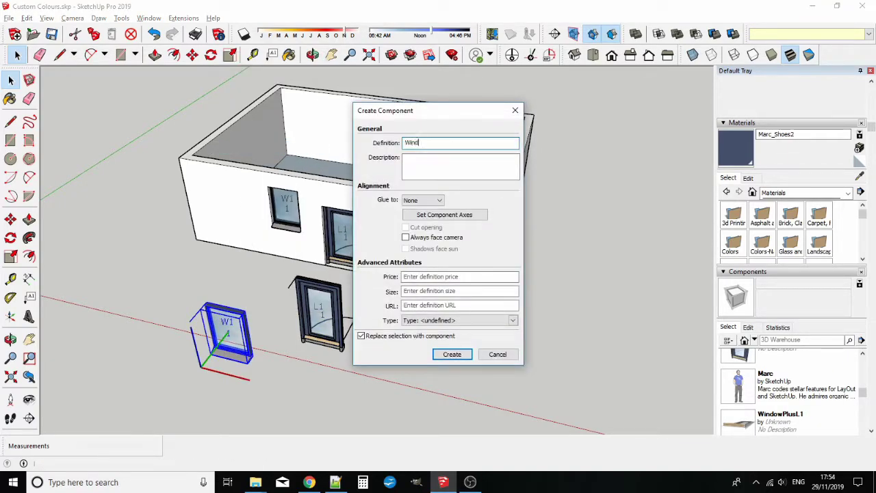
text(Window 1)
key(Return)
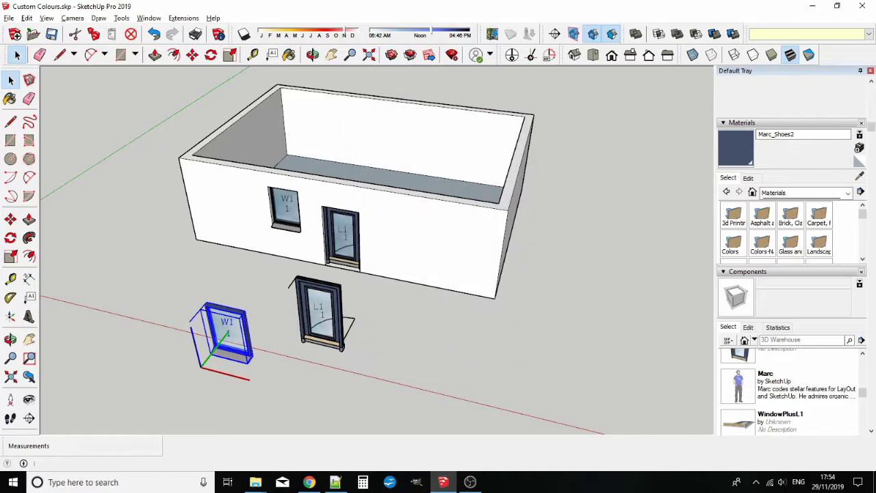
Step: Save the Window 1 component as Window 1.skp in the Custom Colours for Glass and Sills folder
right_click(230, 328)
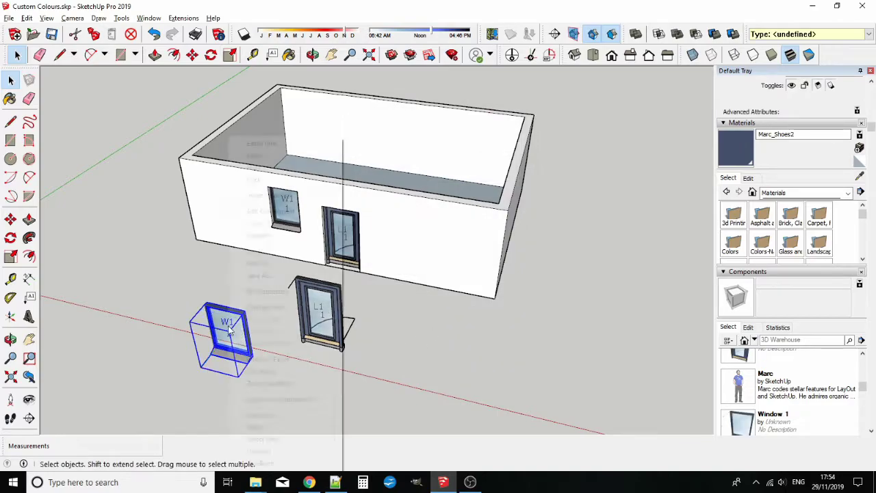
click(278, 276)
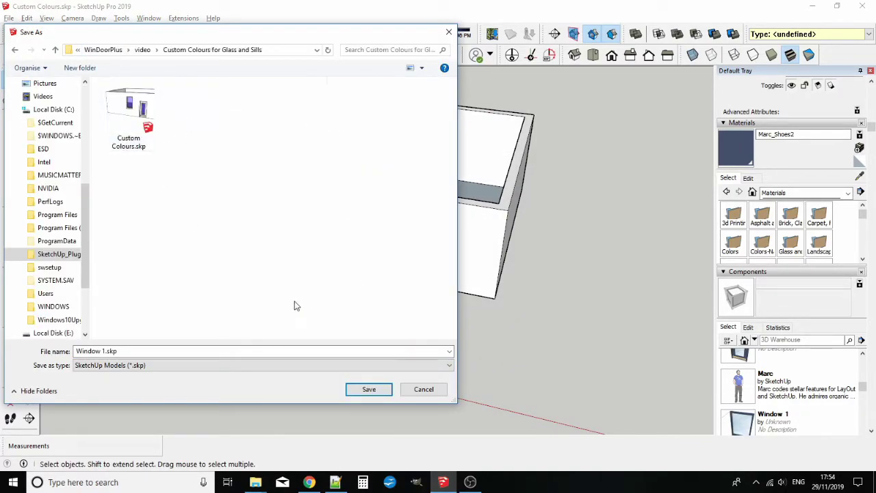
click(369, 389)
Step: Save the door 1 component as door 1.skp in the same folder and clear the selection
right_click(323, 301)
click(394, 276)
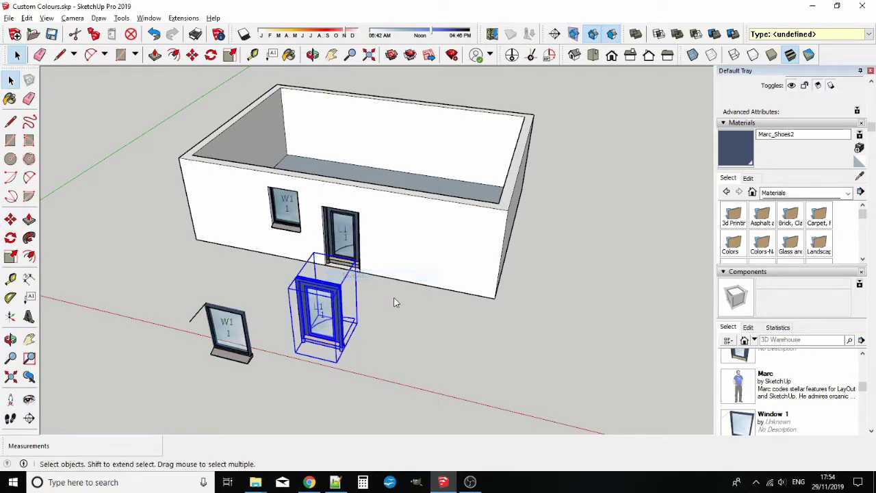
click(352, 389)
click(375, 336)
Step: Import door 1.skp from the Custom Colours for Glass and Sills folder and place it beside the existing door copy
scroll(375, 336, down, 2)
click(9, 18)
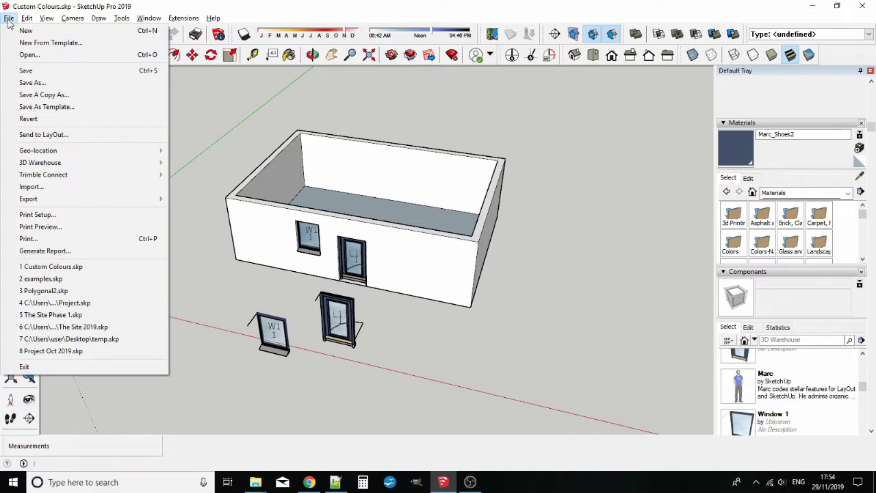
click(61, 187)
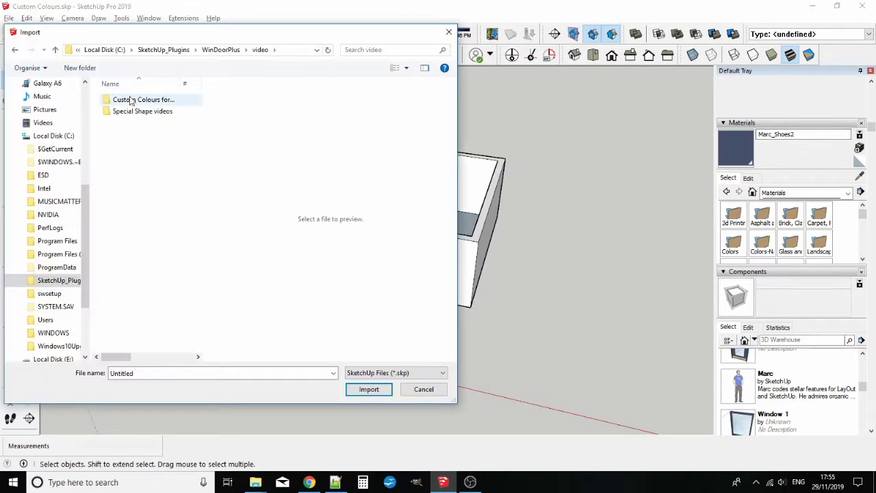
click(130, 181)
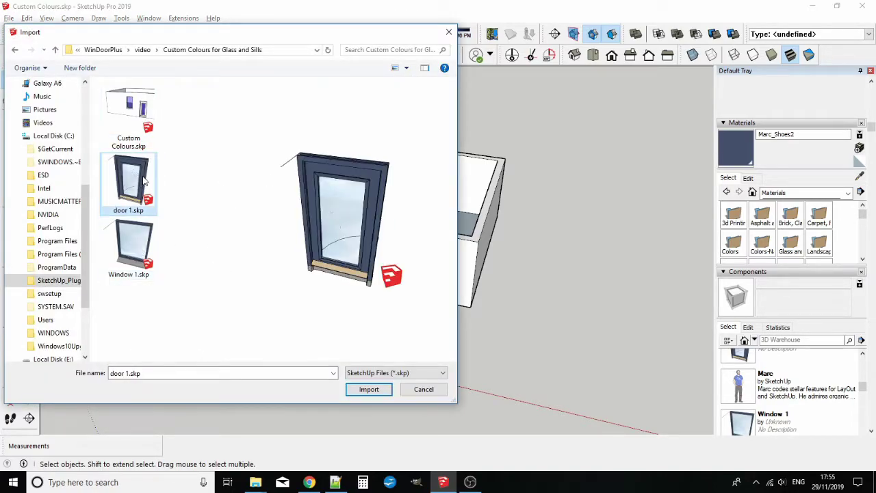
click(369, 389)
click(394, 357)
Step: Import Window 1.skp from the same folder and place it between the two doors in front of the house
click(9, 18)
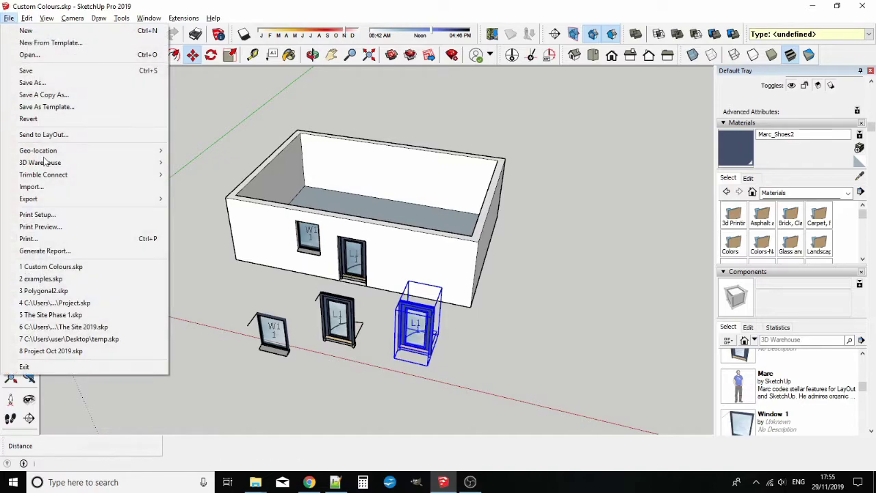
click(58, 186)
click(131, 240)
click(367, 389)
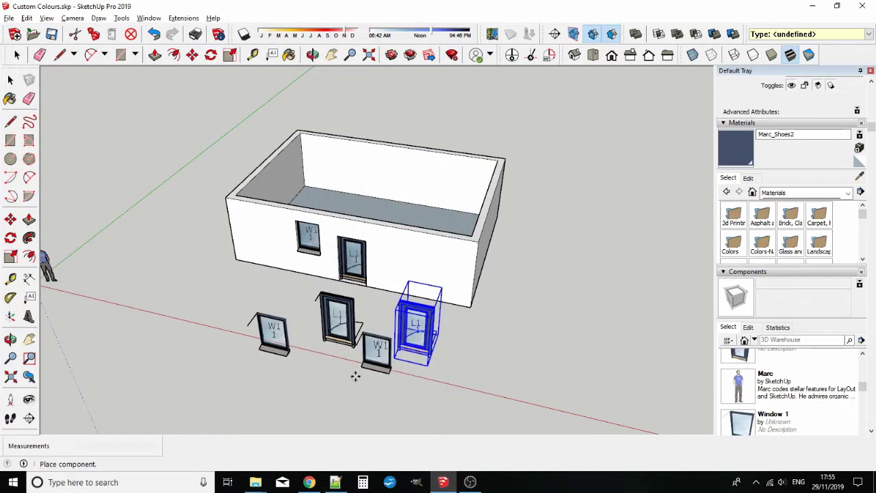
middle_drag(356, 353, 291, 252)
Step: Explode the imported door 1 component and erase its loose corner line
click(10, 80)
click(432, 291)
right_click(433, 291)
click(466, 143)
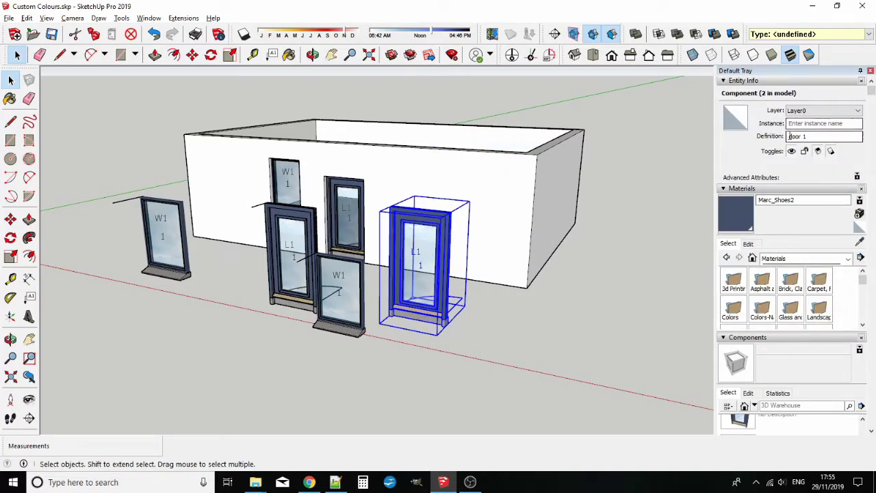
right_click(439, 229)
click(424, 282)
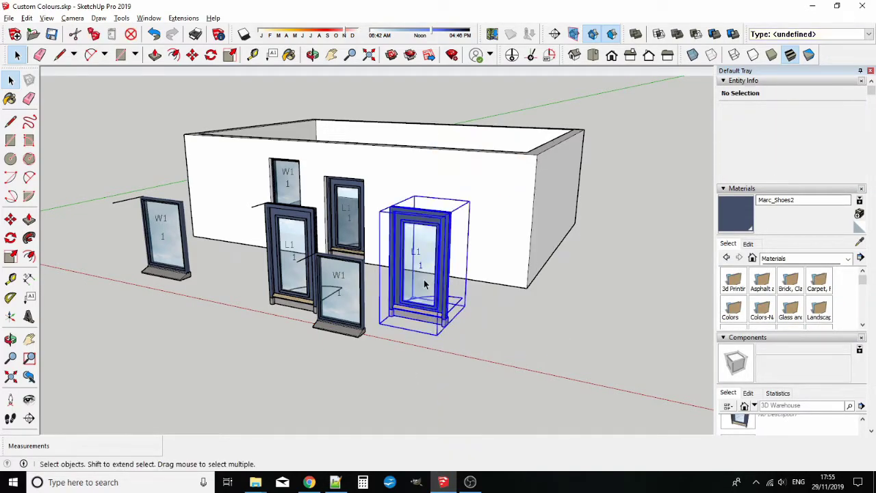
right_click(424, 282)
click(490, 235)
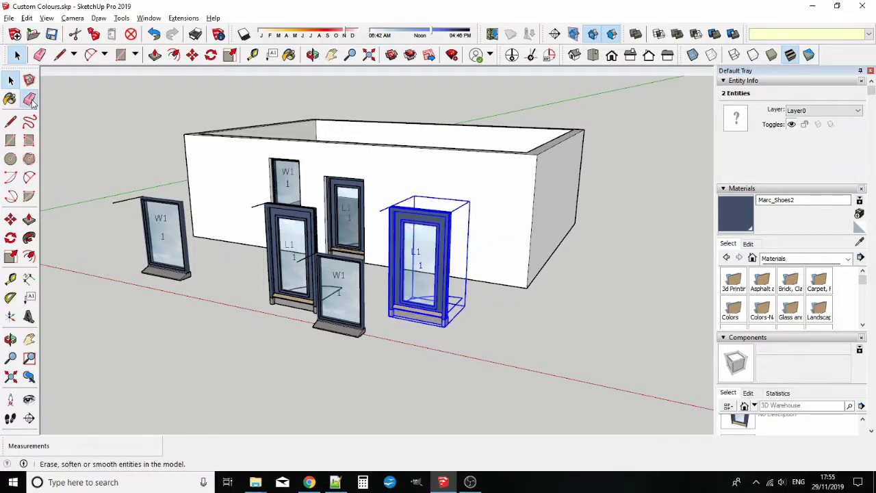
click(28, 99)
scroll(391, 213, up, 3)
key(space)
Step: Edit the exploded door with the open action so that its leaf swings open
scroll(291, 186, down, 2)
right_click(390, 231)
right_click(377, 228)
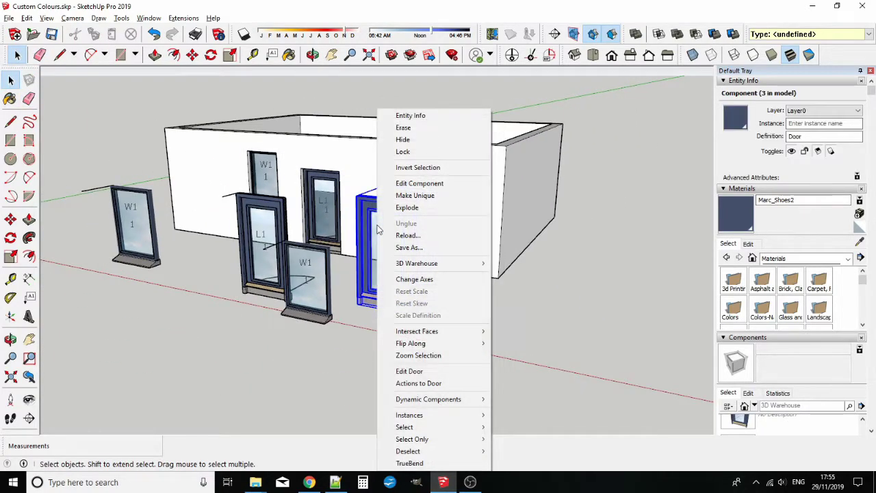
click(411, 372)
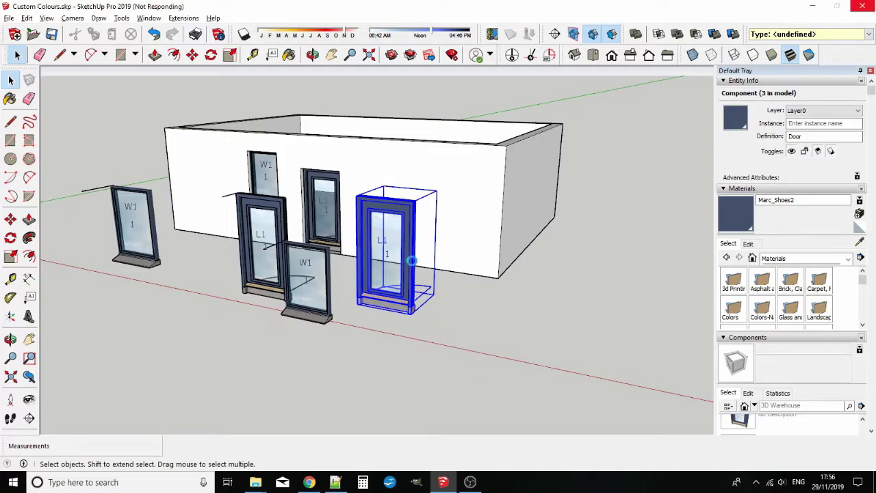
click(467, 234)
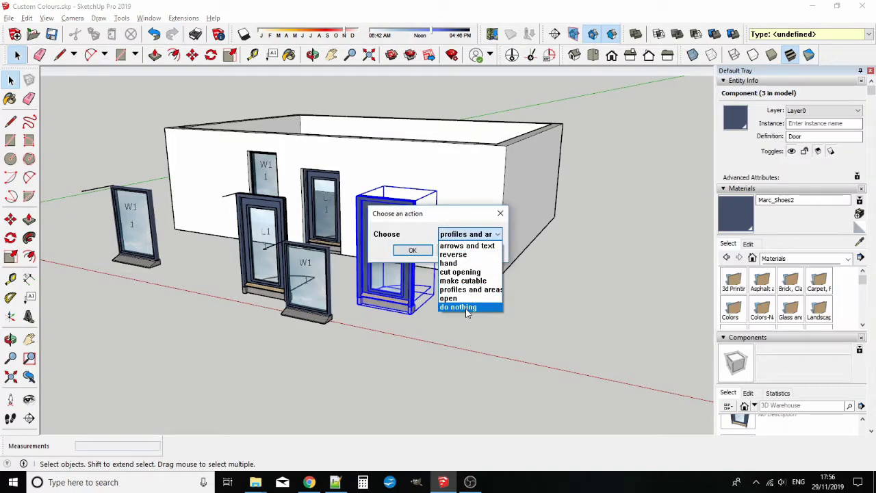
click(462, 299)
click(410, 252)
click(422, 253)
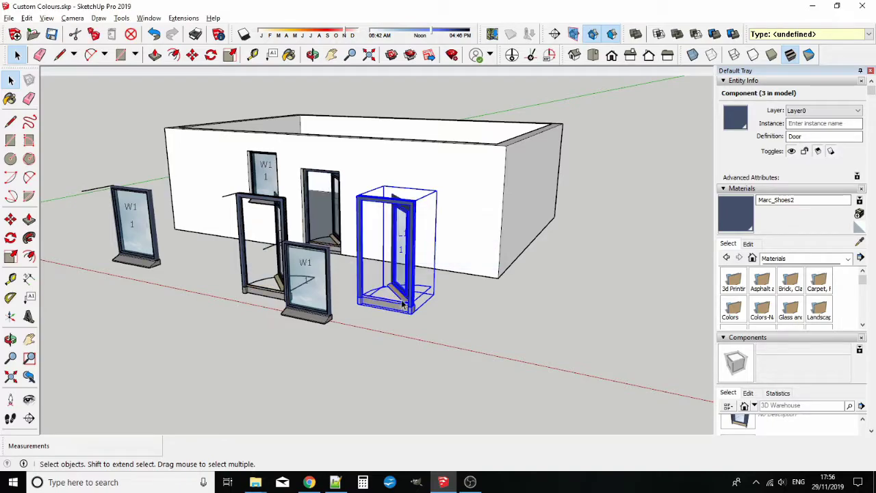
Step: Explode the imported Window 1 component and erase its loose corner line
middle_drag(328, 305, 374, 285)
scroll(370, 286, up, 4)
click(349, 283)
right_click(350, 283)
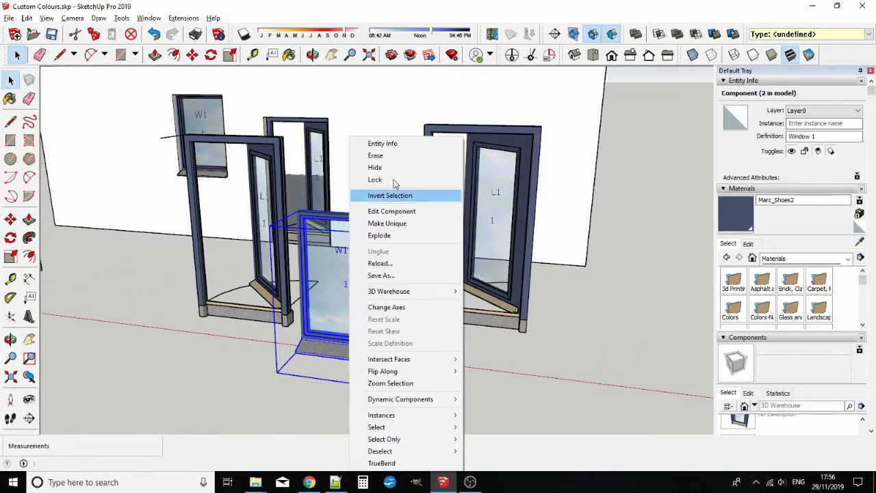
click(389, 236)
middle_drag(405, 256, 373, 323)
click(28, 102)
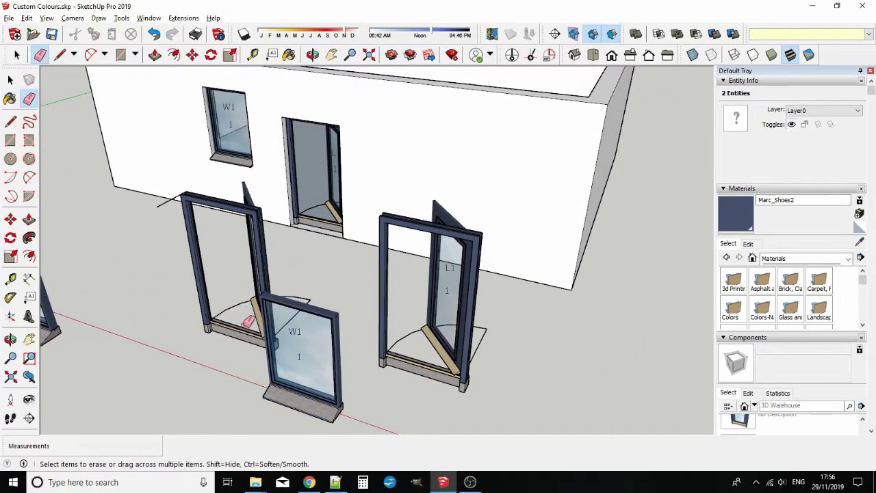
click(241, 315)
middle_drag(315, 356, 381, 311)
scroll(380, 311, up, 1)
click(11, 80)
Step: Check which editing commands are available for the exploded window in front of the house
scroll(373, 259, down, 2)
mouse_move(373, 259)
middle_down()
mouse_move(394, 257)
mouse_move(382, 274)
middle_up()
key(space)
right_click(381, 274)
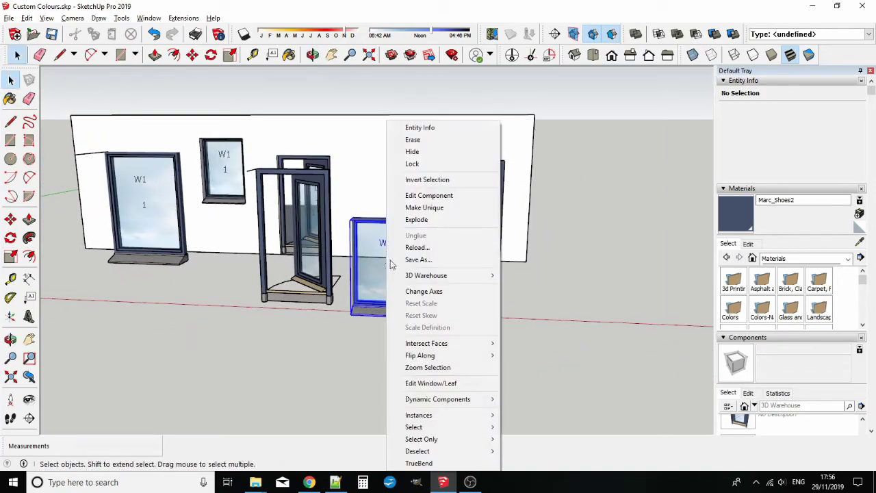
click(368, 351)
scroll(375, 347, down, 2)
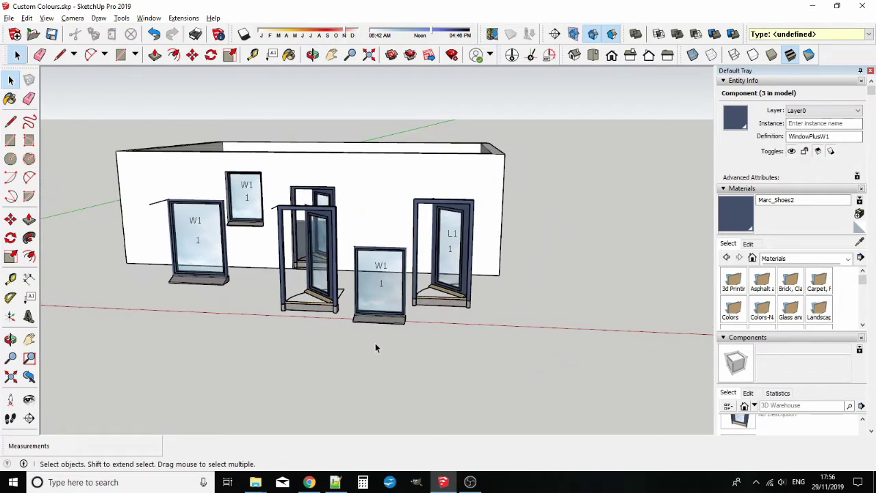